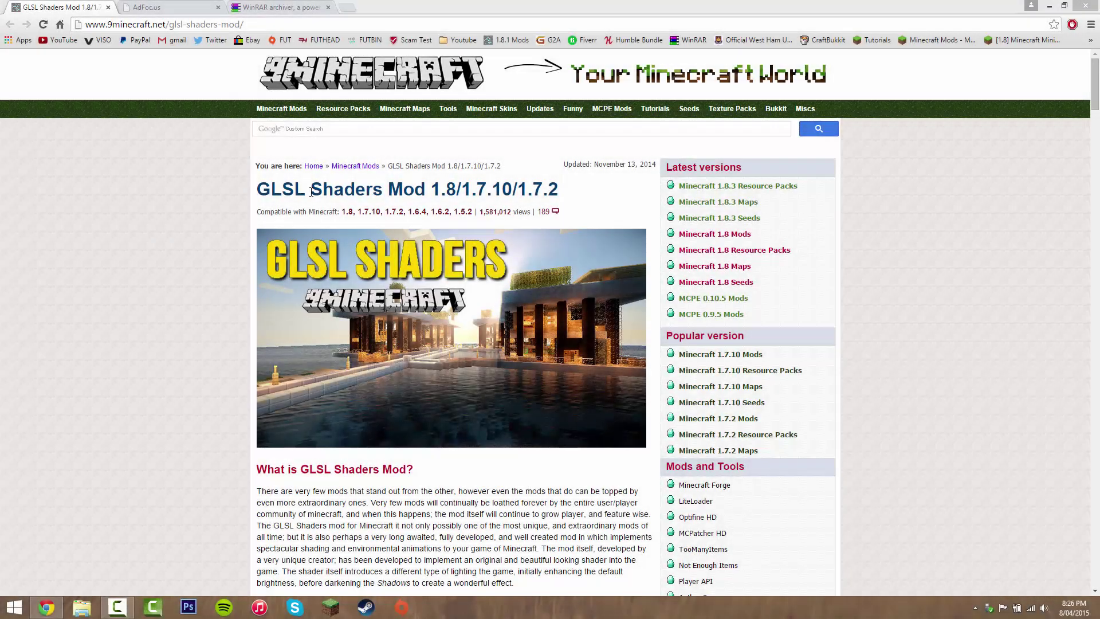
Step: Review the GLSL Shaders Mod page's title, introduction and supported Minecraft versions
{"action": "scroll", "coordinate": [236, 251], "scroll_direction": "down", "scroll_amount": 2}
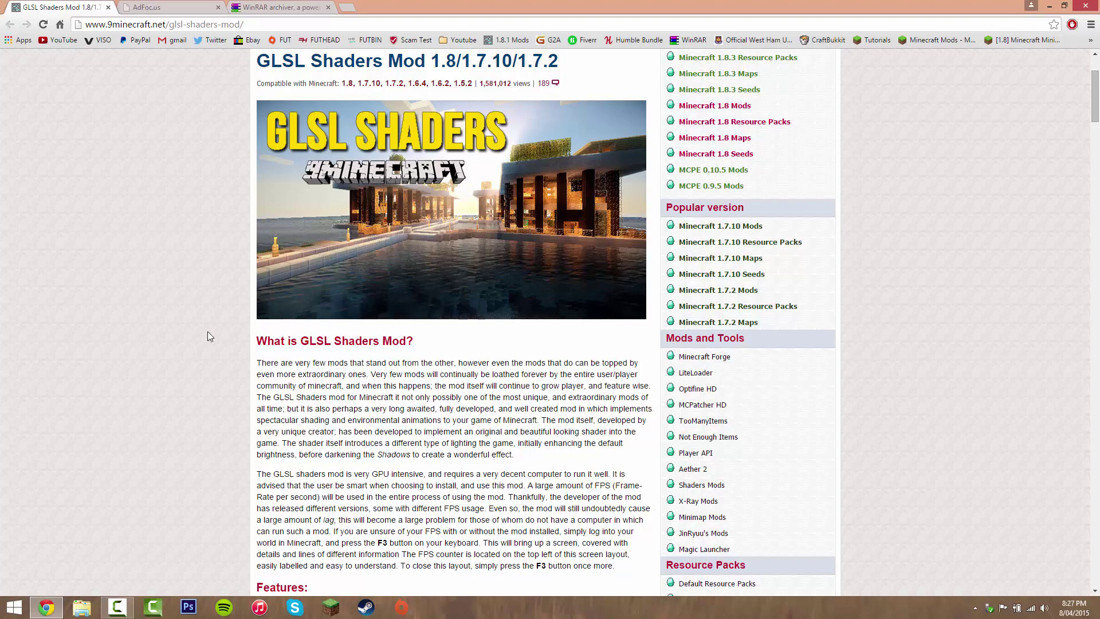
{"action": "scroll", "coordinate": [249, 328], "scroll_direction": "down", "scroll_amount": 3}
{"action": "left_click_drag", "start_coordinate": [245, 183], "coordinate": [418, 396]}
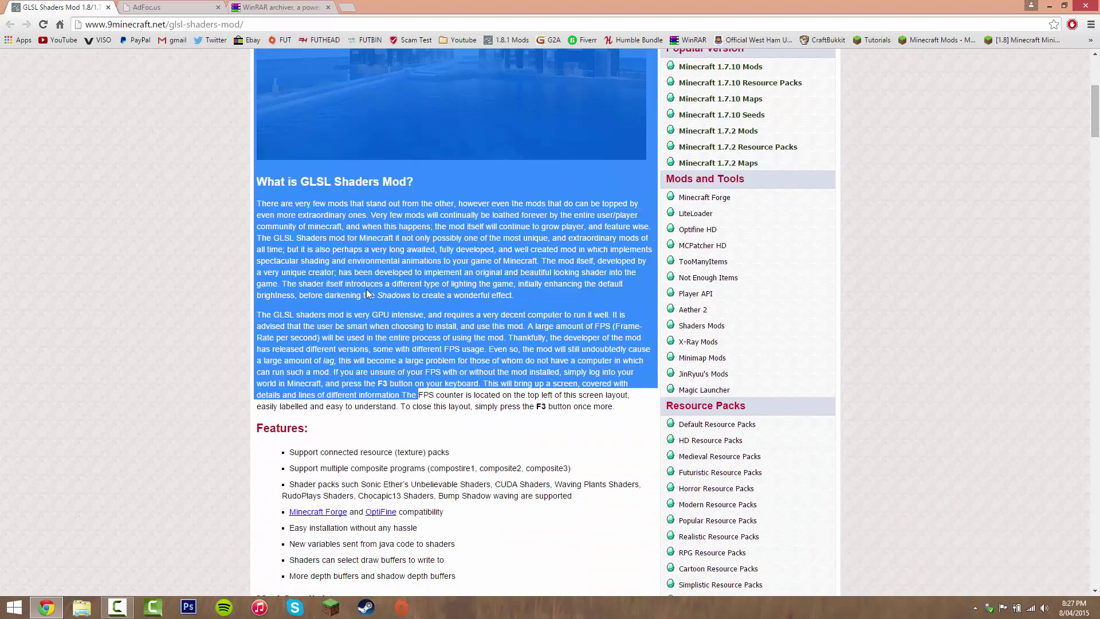
{"action": "left_click", "coordinate": [424, 299]}
{"action": "scroll", "coordinate": [292, 350], "scroll_direction": "up", "scroll_amount": 4}
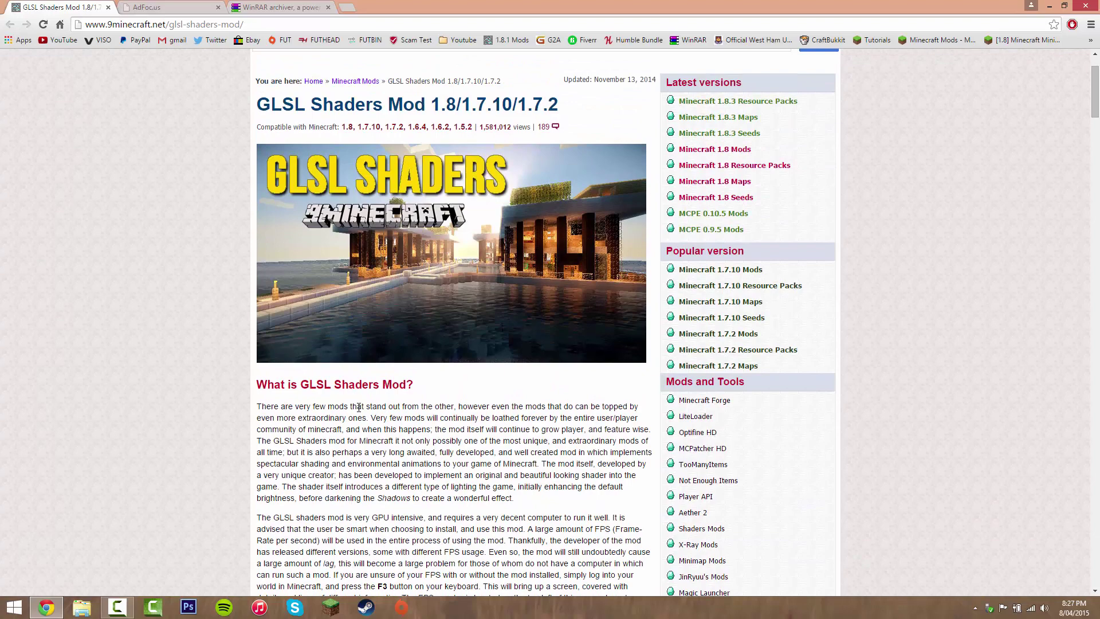
{"action": "scroll", "coordinate": [343, 401], "scroll_direction": "down", "scroll_amount": 4}
{"action": "scroll", "coordinate": [258, 221], "scroll_direction": "up", "scroll_amount": 5}
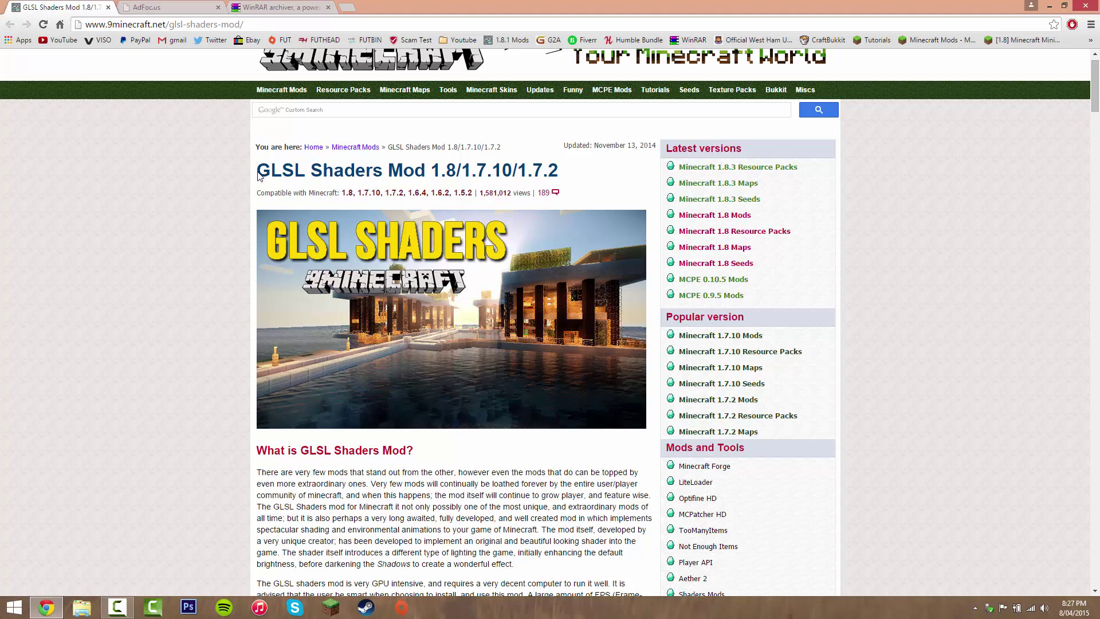
{"action": "scroll", "coordinate": [314, 200], "scroll_direction": "down", "scroll_amount": 1}
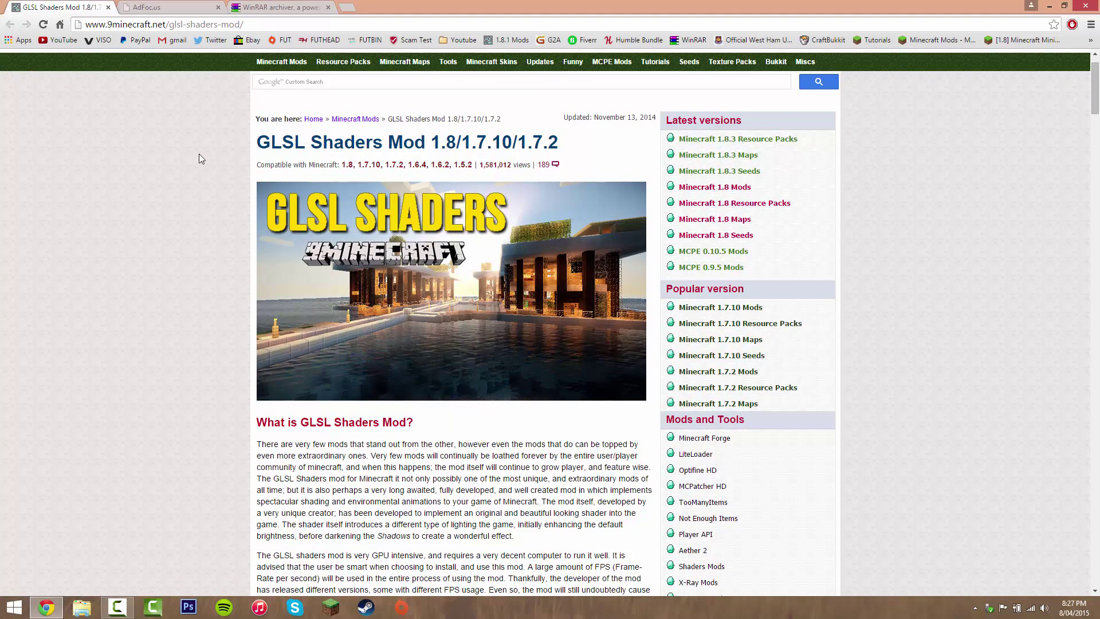
{"action": "scroll", "coordinate": [359, 212], "scroll_direction": "down", "scroll_amount": 4}
{"action": "scroll", "coordinate": [295, 188], "scroll_direction": "up", "scroll_amount": 6}
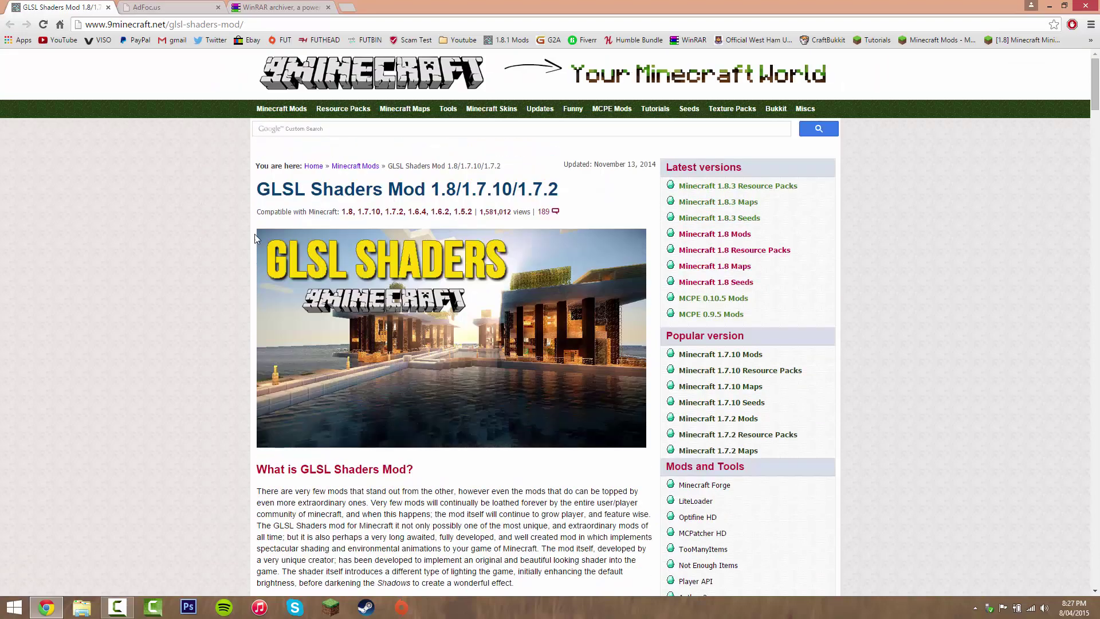
Step: Find the mod's 1.8 download section and read its Optifine and FML compatibility note
{"action": "scroll", "coordinate": [549, 187], "scroll_direction": "down", "scroll_amount": 20}
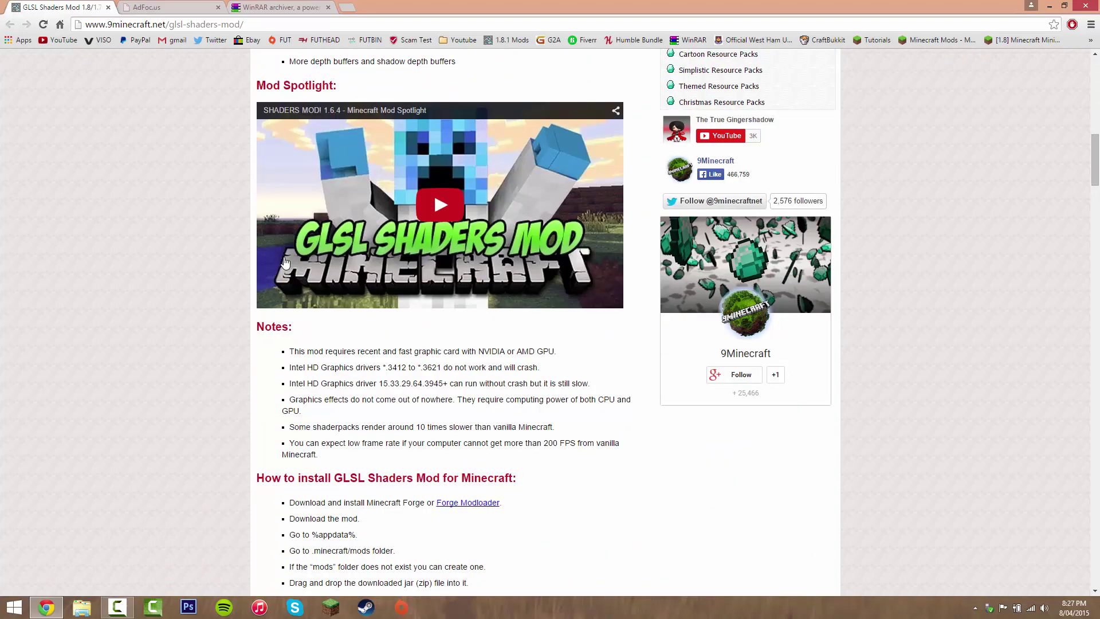
{"action": "scroll", "coordinate": [285, 261], "scroll_direction": "down", "scroll_amount": 5}
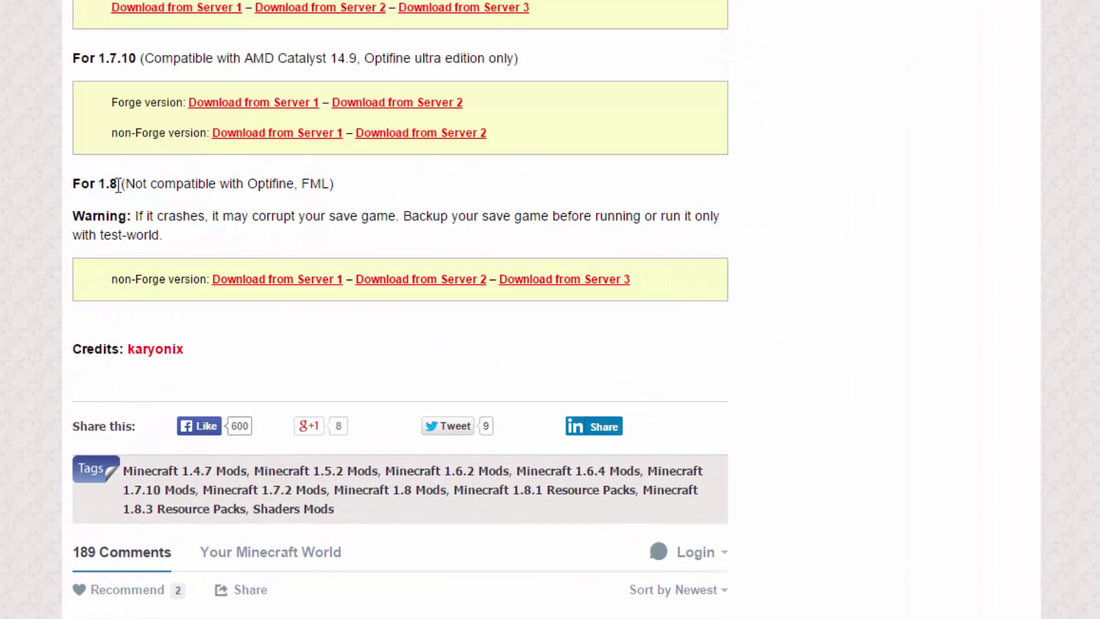
{"action": "left_click_drag", "start_coordinate": [130, 187], "coordinate": [327, 183]}
{"action": "left_click", "coordinate": [276, 187]}
{"action": "left_click_drag", "start_coordinate": [252, 187], "coordinate": [329, 184]}
{"action": "left_click", "coordinate": [297, 185]}
{"action": "left_click", "coordinate": [321, 186]}
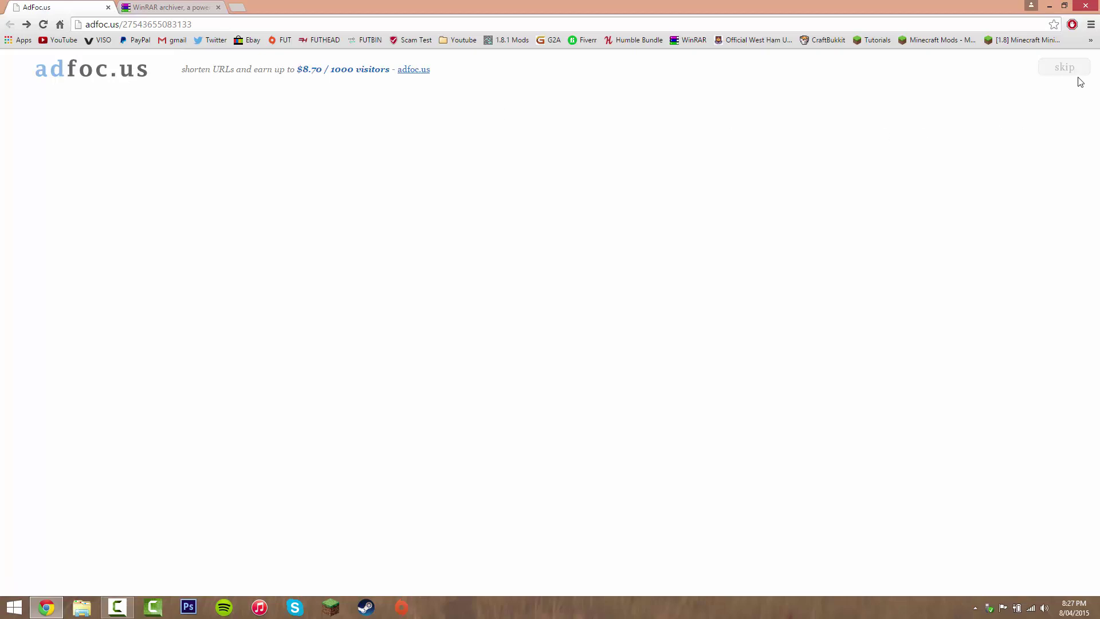
Step: Skip the AdFoc.us advert, download Shaders Mod 1.8.rar from MediaFire and close the MediaFire page
{"action": "left_click", "coordinate": [1047, 75]}
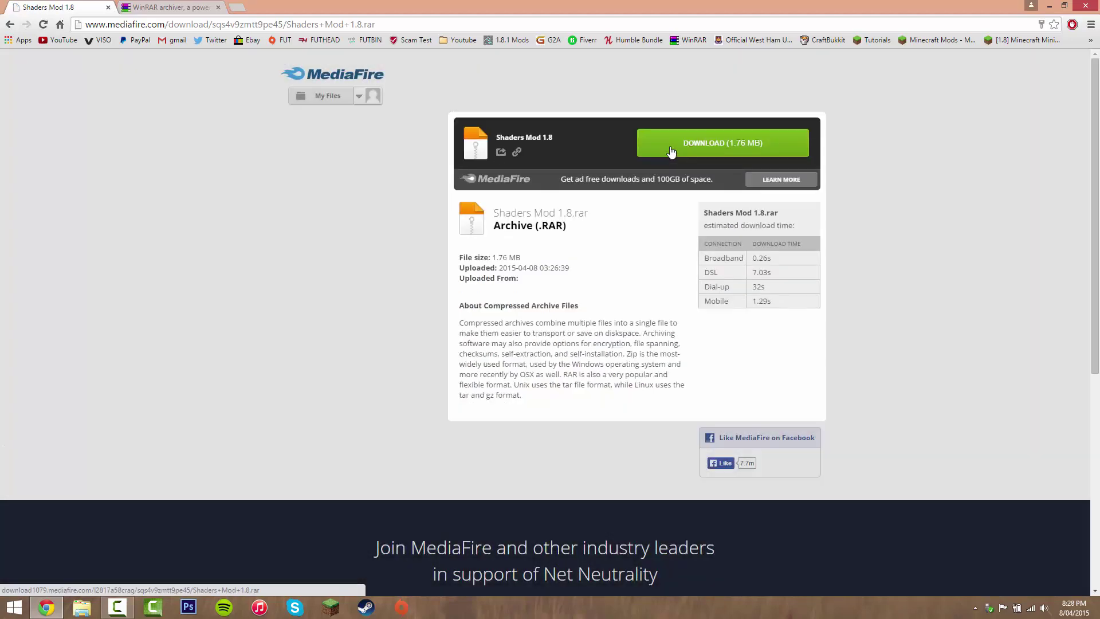
{"action": "left_click", "coordinate": [713, 150]}
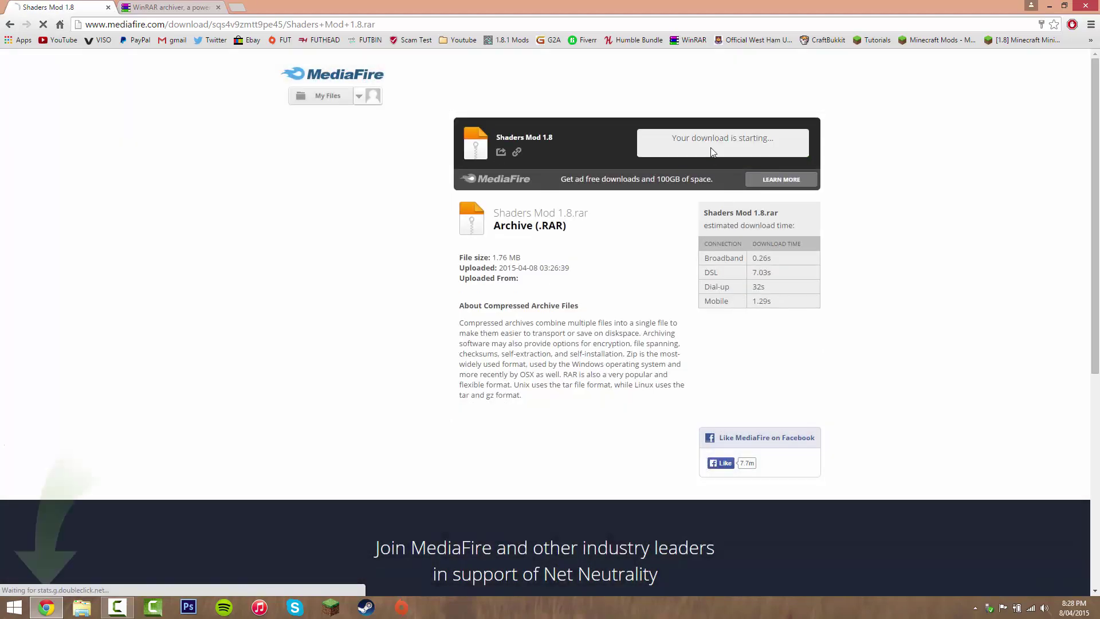
{"action": "left_click", "coordinate": [107, 8]}
Step: Fit the browser to half the screen and examine the 32-bit and 64-bit WinRAR 5.21 downloads
{"action": "left_click_drag", "start_coordinate": [275, 3], "coordinate": [0, 51]}
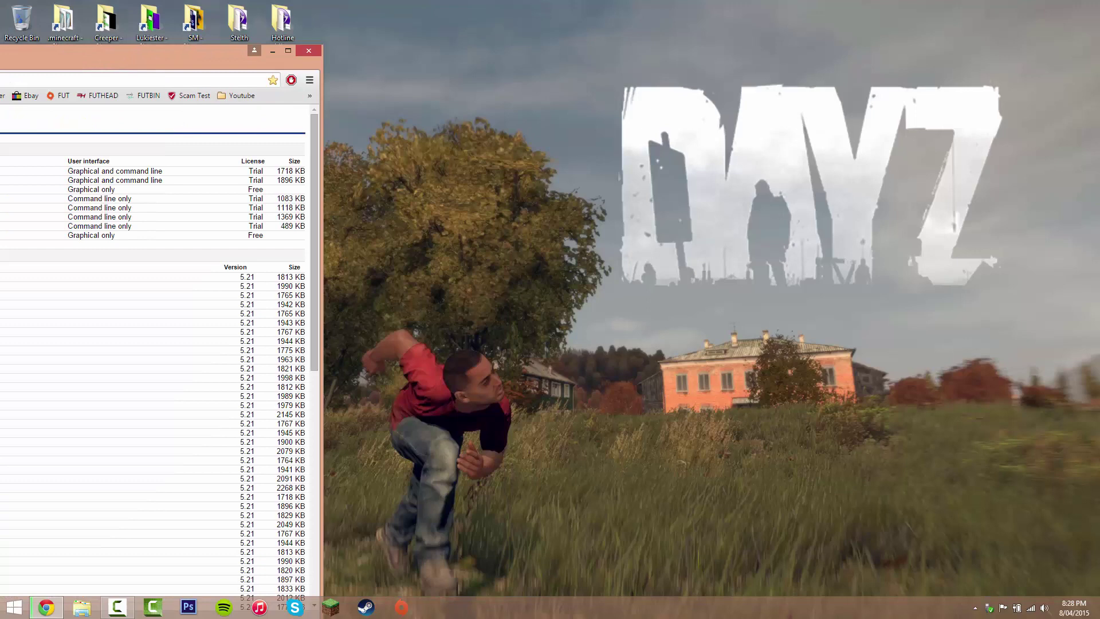
{"action": "key", "text": "super+Left"}
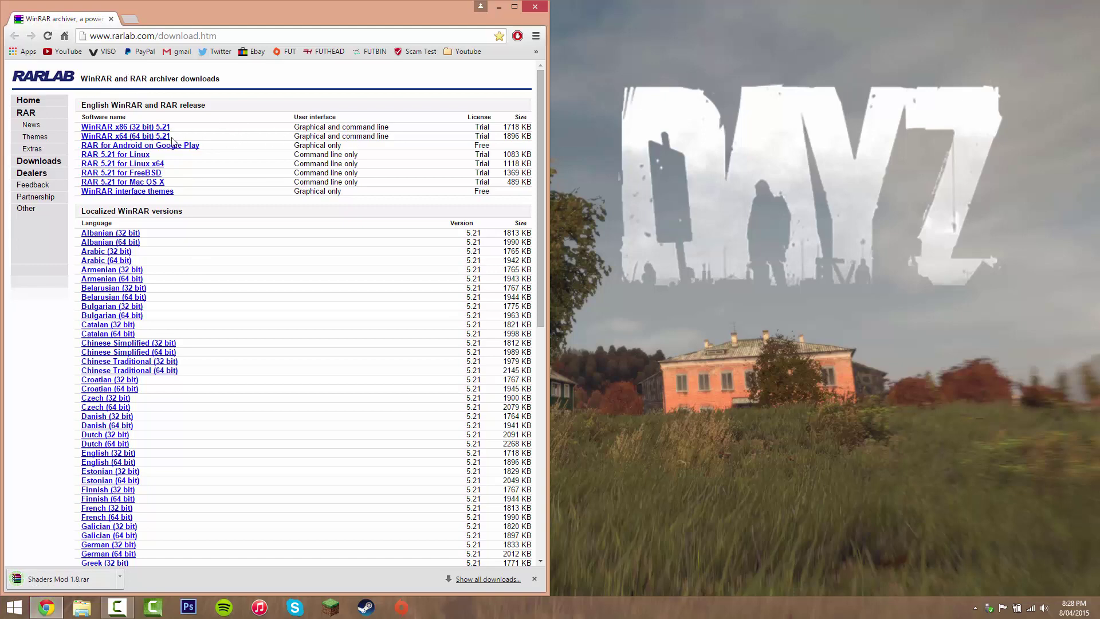
{"action": "left_click_drag", "start_coordinate": [167, 131], "coordinate": [84, 126]}
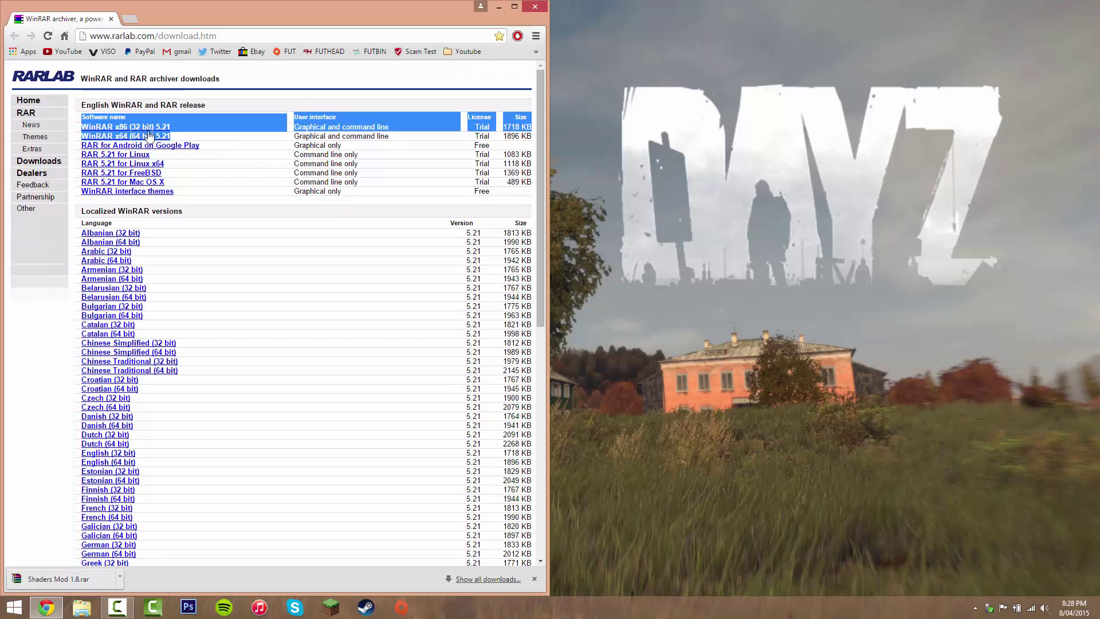
{"action": "left_click", "coordinate": [265, 91]}
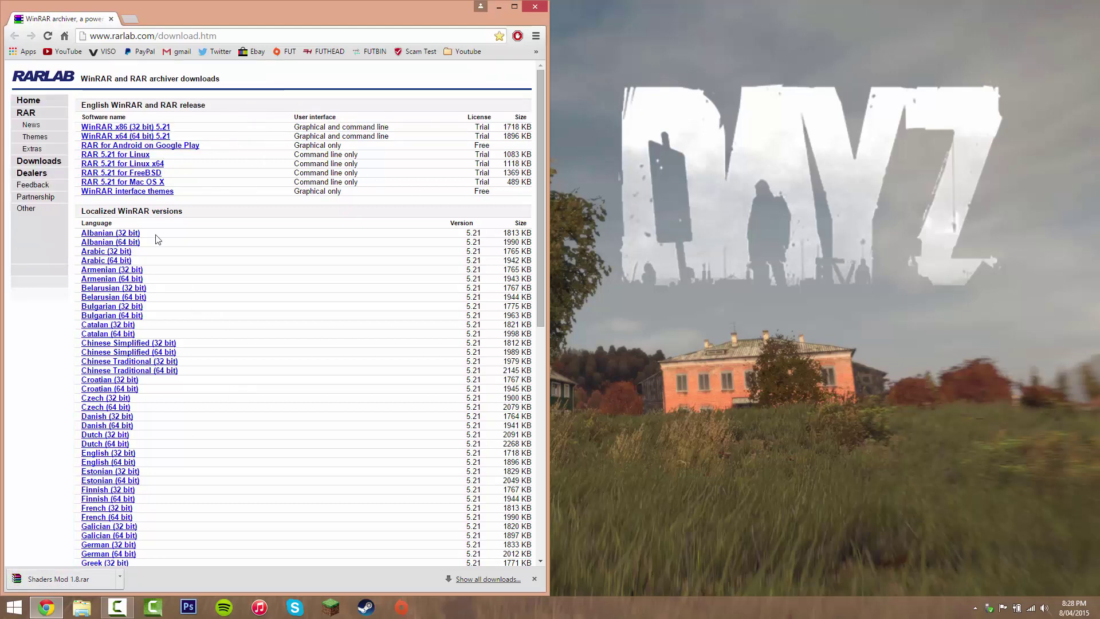
Step: Put the downloaded Shaders Mod 1.8.rar on the desktop and close the browser
{"action": "left_click_drag", "start_coordinate": [72, 571], "coordinate": [731, 209]}
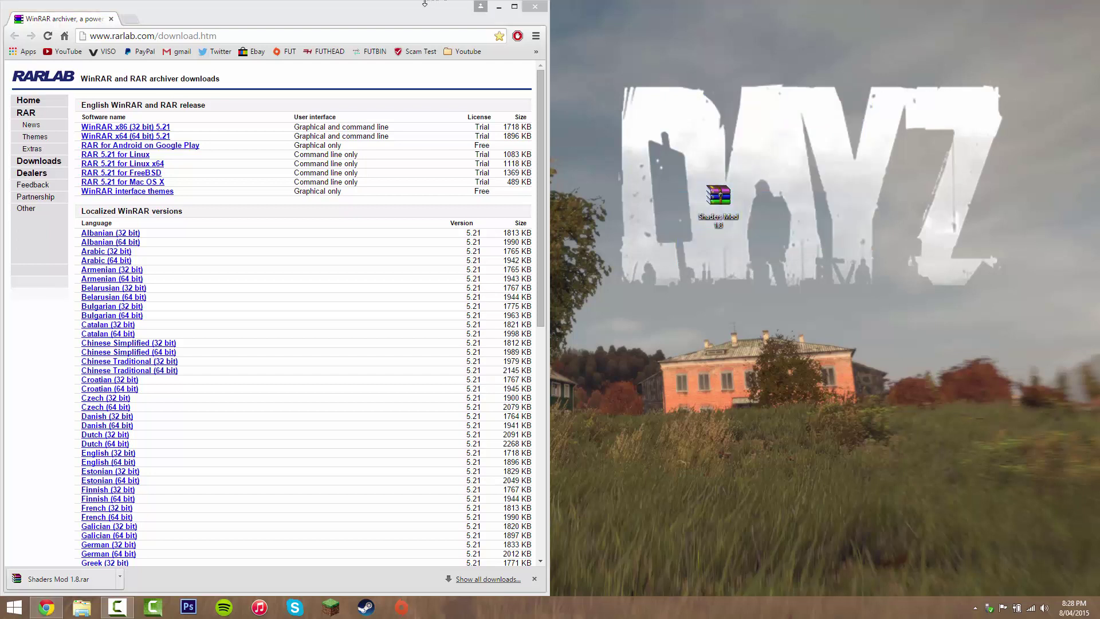
{"action": "left_click", "coordinate": [442, 15]}
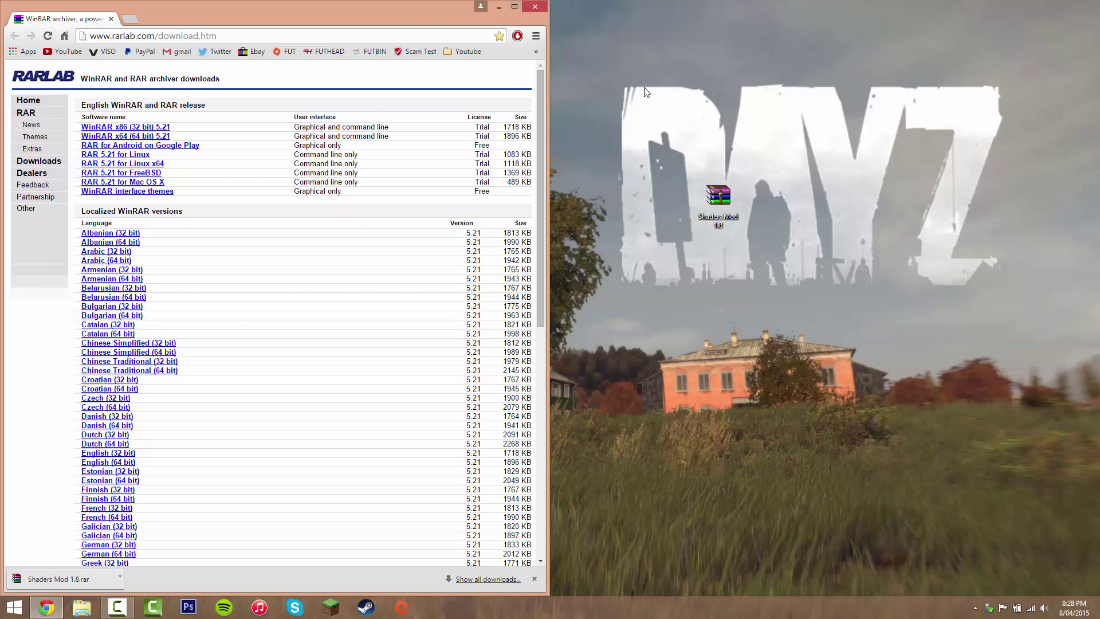
{"action": "left_click", "coordinate": [534, 7]}
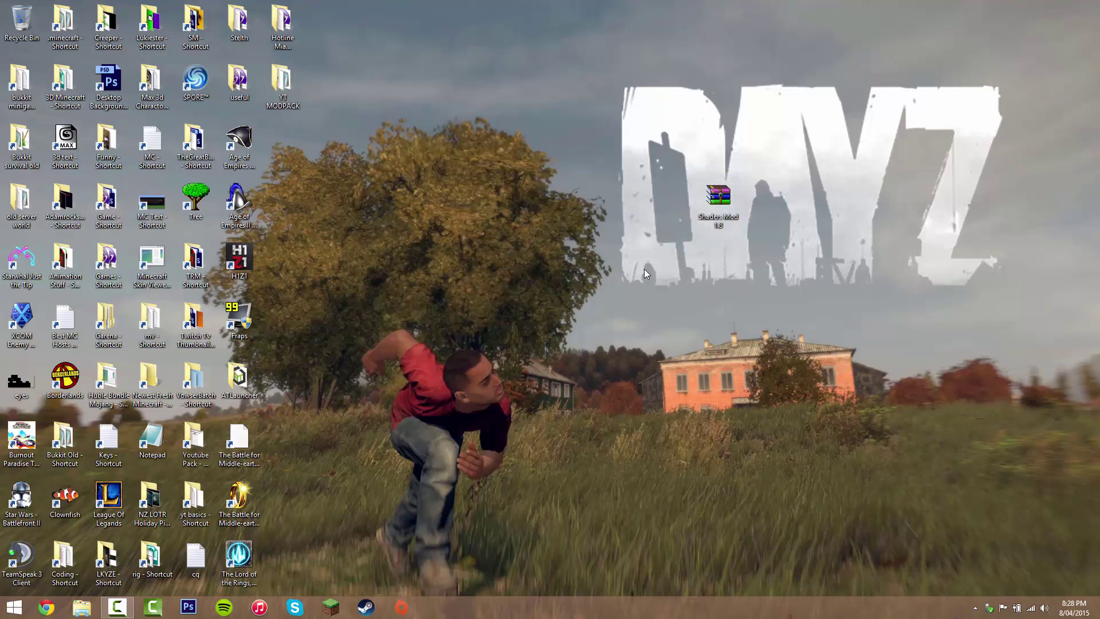
Step: Open the Minecraft Launcher and create a new profile named 1.8
{"action": "left_click", "coordinate": [329, 609]}
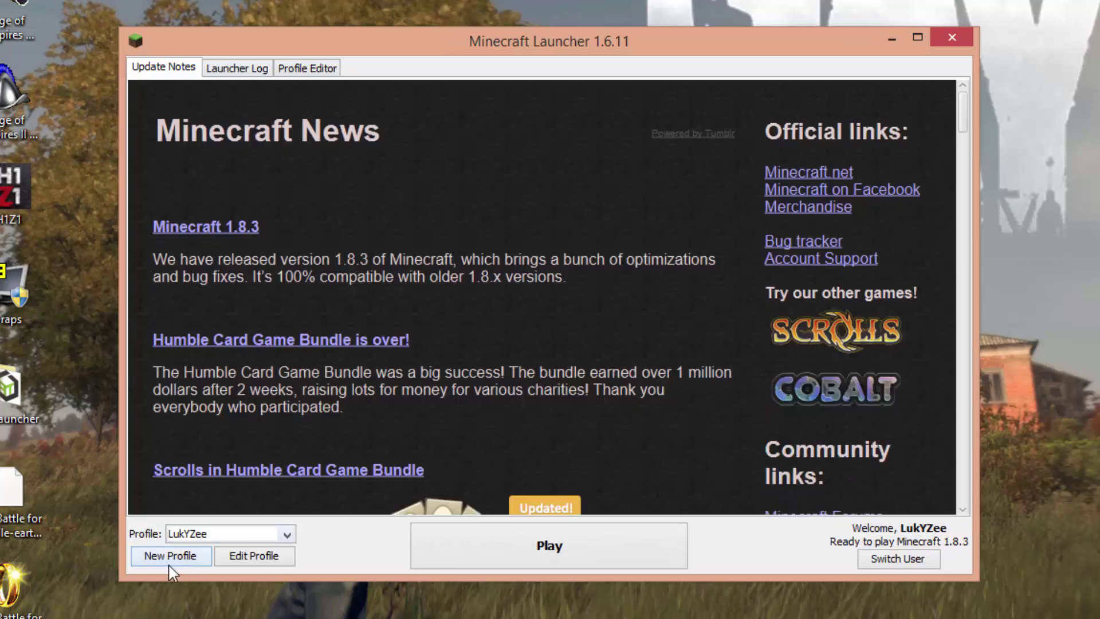
{"action": "left_click", "coordinate": [192, 560]}
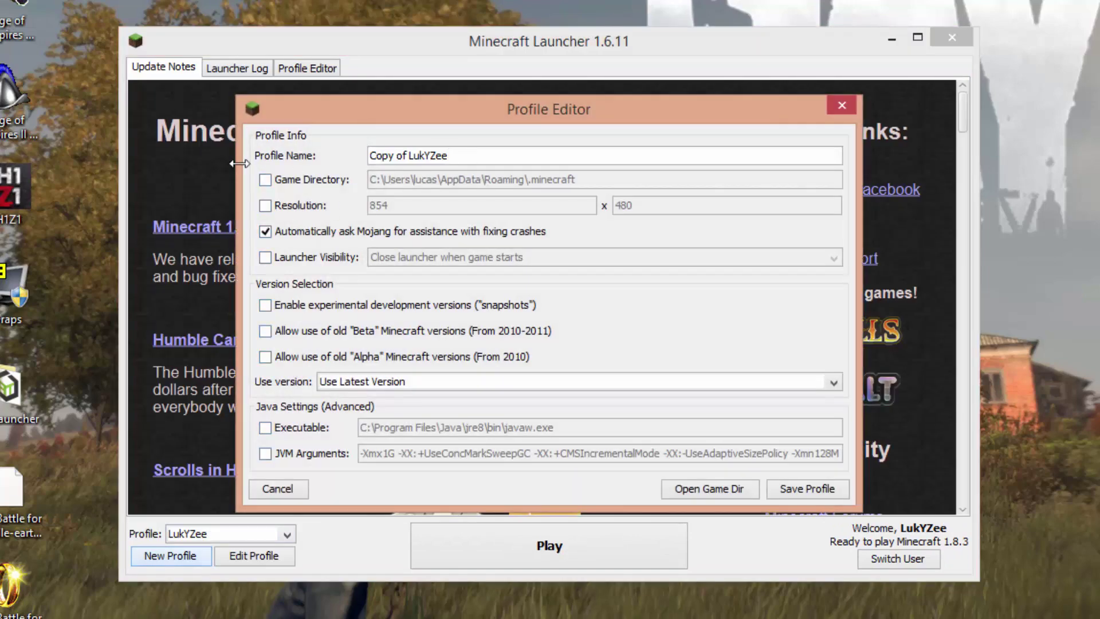
{"action": "key", "text": "BackSpace"}
{"action": "key", "text": "BackSpace"}
{"action": "key", "text": "BackSpace"}
{"action": "key", "text": "BackSpace"}
{"action": "key", "text": "BackSpace"}
{"action": "key", "text": "BackSpace"}
{"action": "key", "text": "BackSpace"}
{"action": "key", "text": "BackSpace"}
{"action": "key", "text": "BackSpace"}
{"action": "key", "text": "BackSpace"}
{"action": "key", "text": "BackSpace"}
{"action": "key", "text": "BackSpace"}
{"action": "key", "text": "BackSpace"}
{"action": "key", "text": "BackSpace"}
{"action": "type", "text": "1.8"}
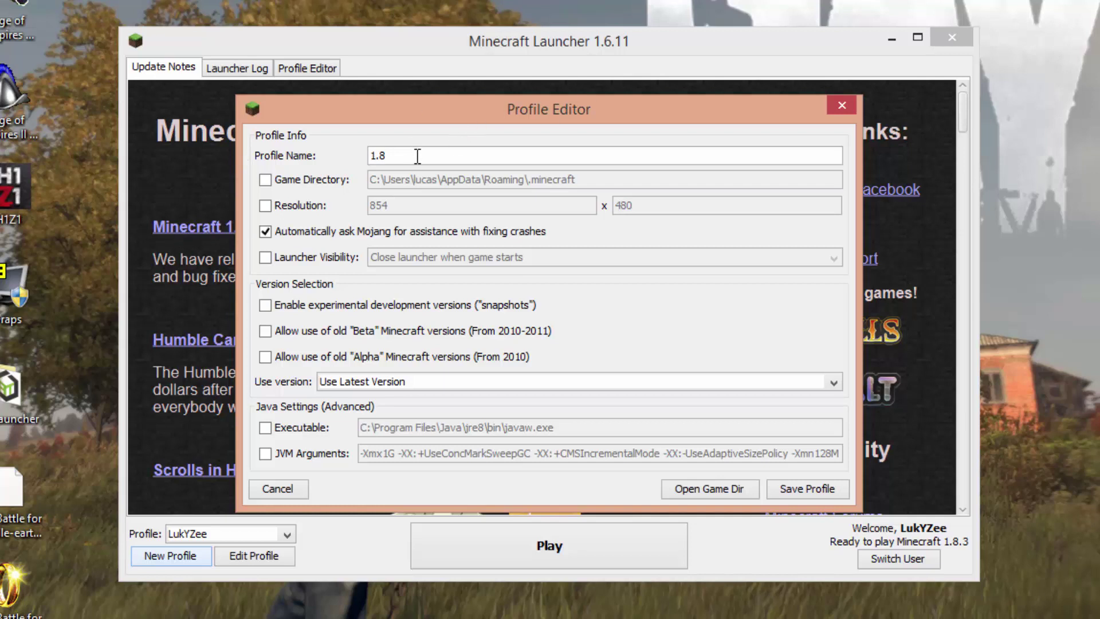
{"action": "left_click_drag", "start_coordinate": [417, 154], "coordinate": [376, 158]}
{"action": "left_click", "coordinate": [399, 150]}
Step: Set the new profile's version to release 1.8 and save the profile
{"action": "left_click", "coordinate": [833, 382]}
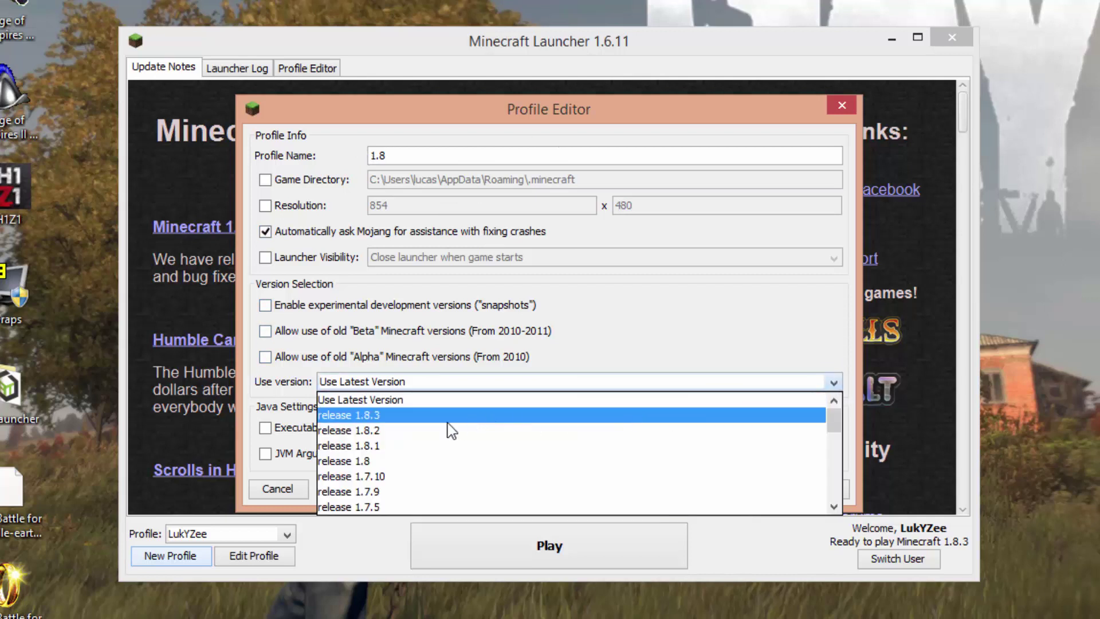
{"action": "left_click", "coordinate": [365, 462]}
{"action": "left_click", "coordinate": [791, 489]}
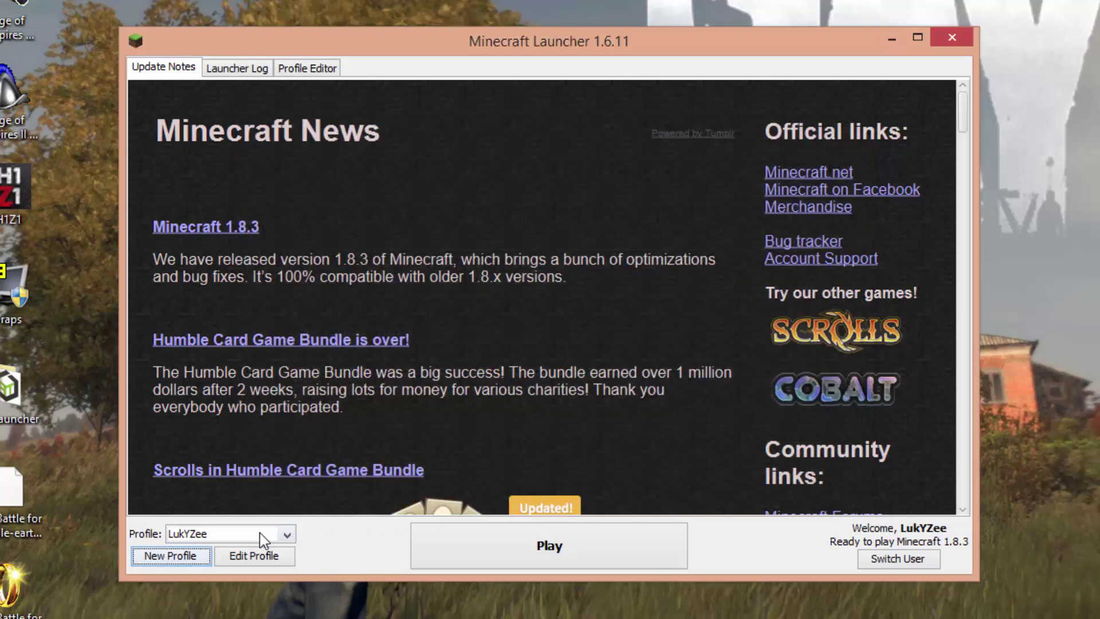
Step: Choose the 1.8 profile in the launcher and start the game
{"action": "left_click", "coordinate": [183, 534]}
{"action": "left_click", "coordinate": [178, 548]}
{"action": "left_click", "coordinate": [564, 546]}
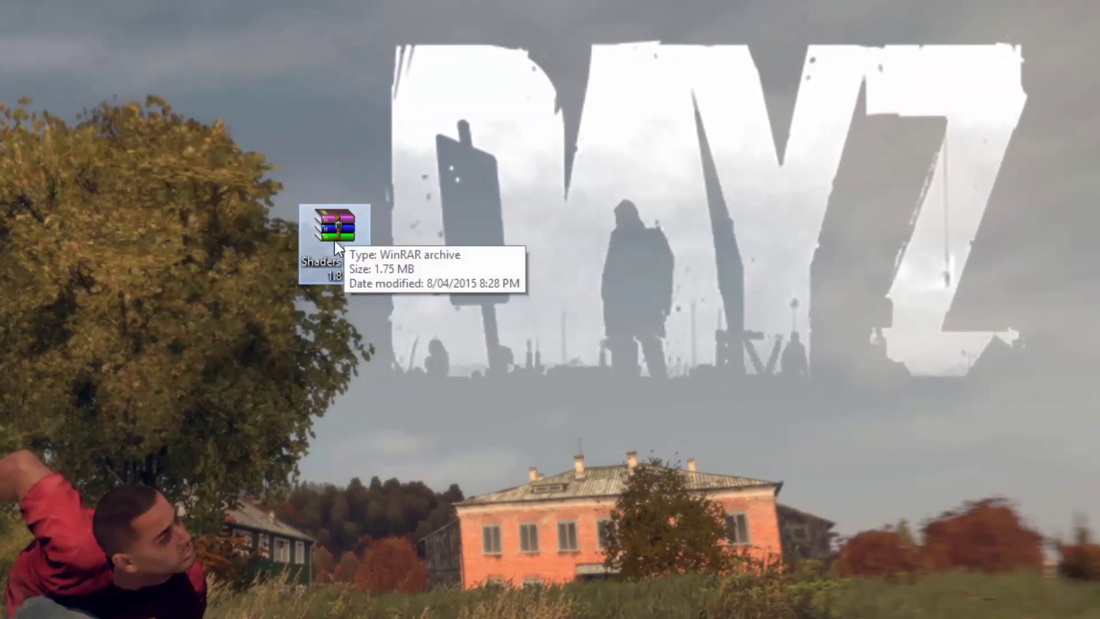
Step: Open the Shaders Mod 1.8 archive on the desktop with WinRAR archiver
{"action": "right_click", "coordinate": [335, 228]}
{"action": "mouse_move", "coordinate": [446, 356]}
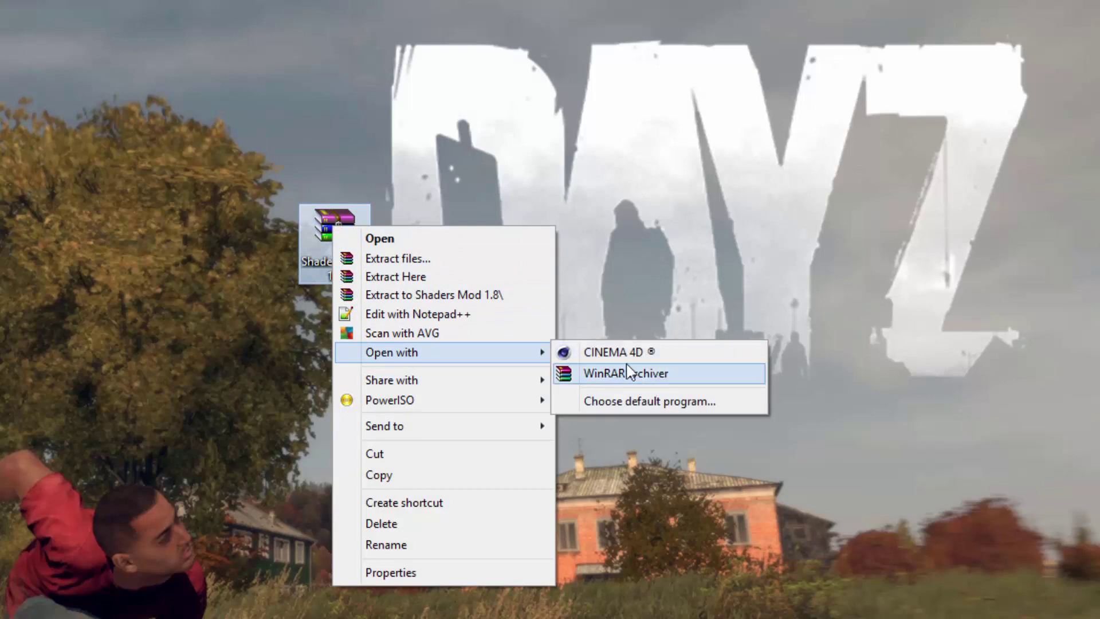
{"action": "left_click", "coordinate": [600, 372]}
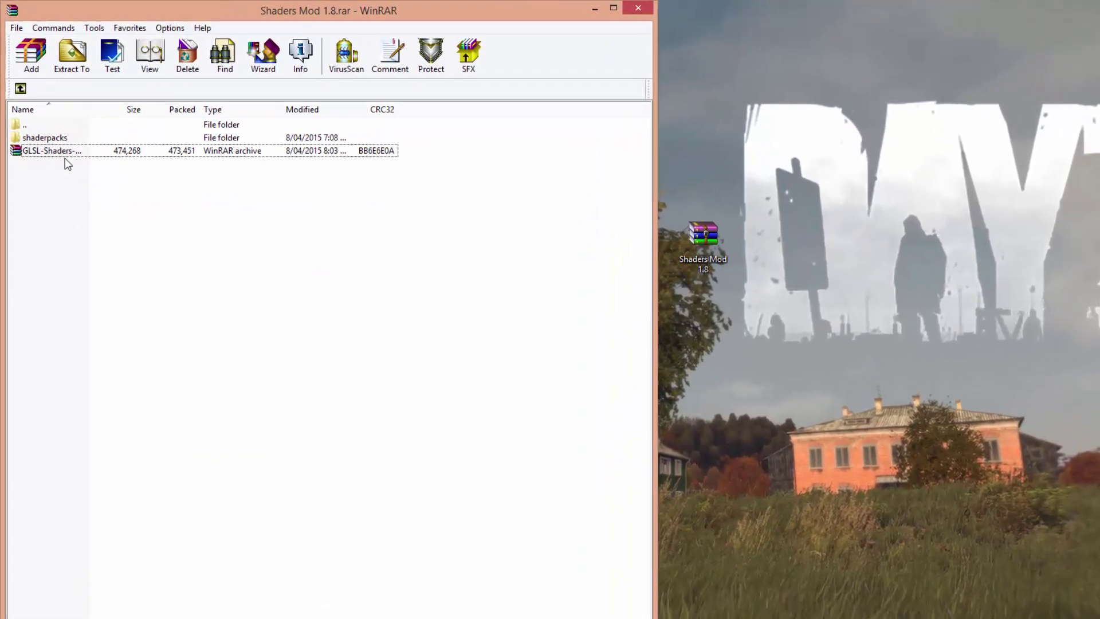
Step: Extract the GLSL-Shaders-Mod-1.8-Installer file to the desktop, close the archive and set the installer apart from Shaders Mod 1.8
{"action": "left_click_drag", "start_coordinate": [47, 127], "coordinate": [28, 125]}
{"action": "left_click_drag", "start_coordinate": [38, 164], "coordinate": [855, 281]}
{"action": "left_click_drag", "start_coordinate": [992, 328], "coordinate": [833, 288]}
{"action": "left_click", "coordinate": [394, 12]}
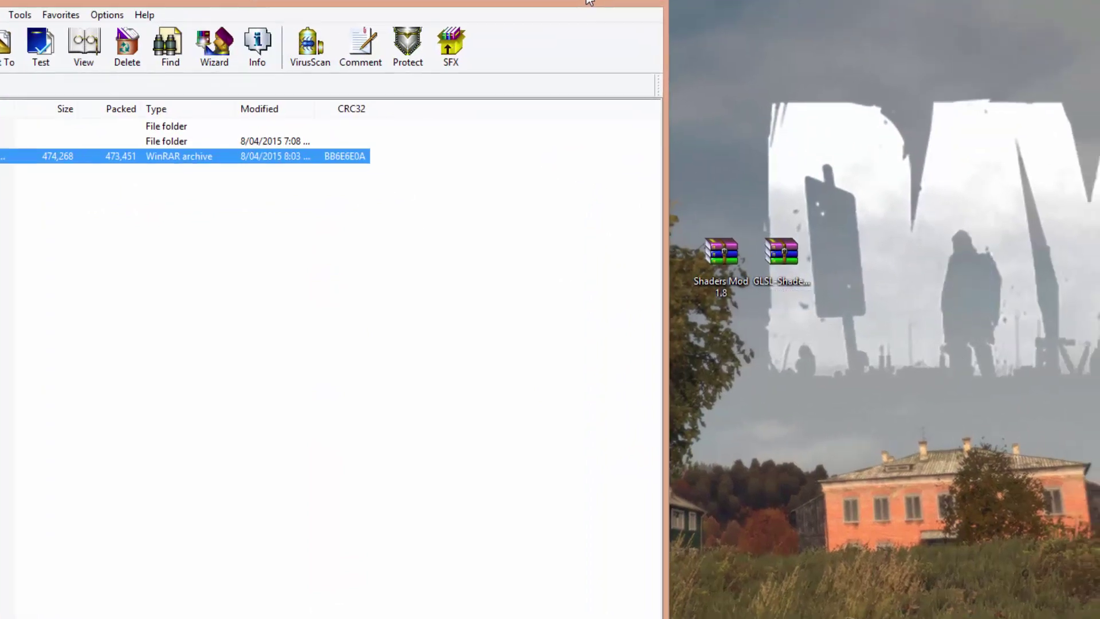
{"action": "left_click", "coordinate": [590, 2]}
{"action": "left_click", "coordinate": [778, 280]}
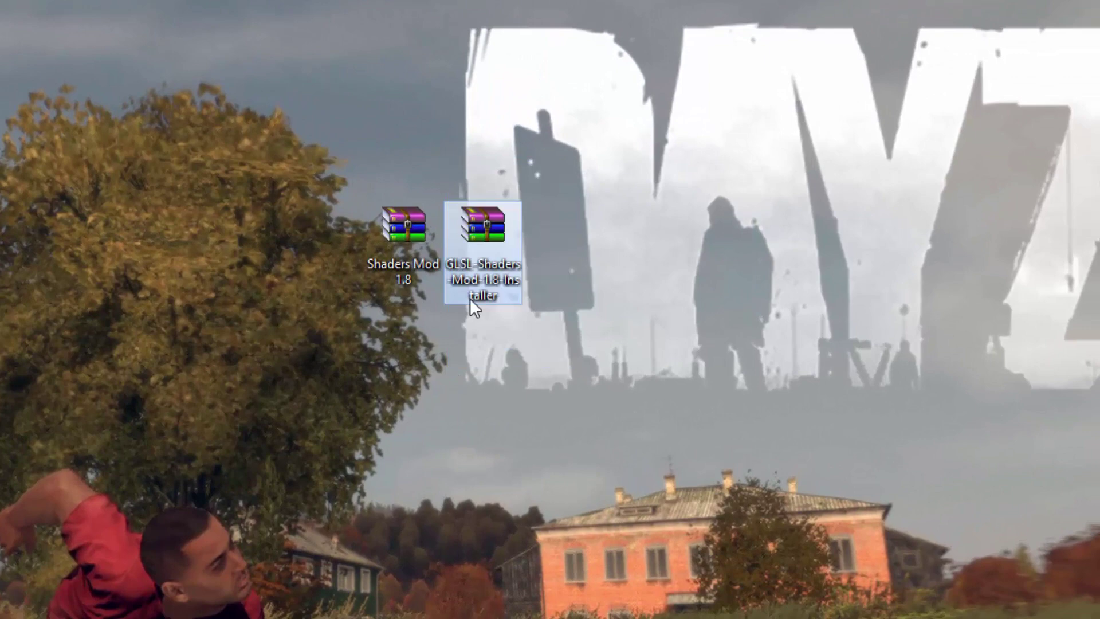
{"action": "left_click_drag", "start_coordinate": [795, 258], "coordinate": [959, 256]}
Step: Run GLSL-Shaders-Mod-1.8-Installer with Java(TM) Platform SE binary
{"action": "right_click", "coordinate": [733, 238]}
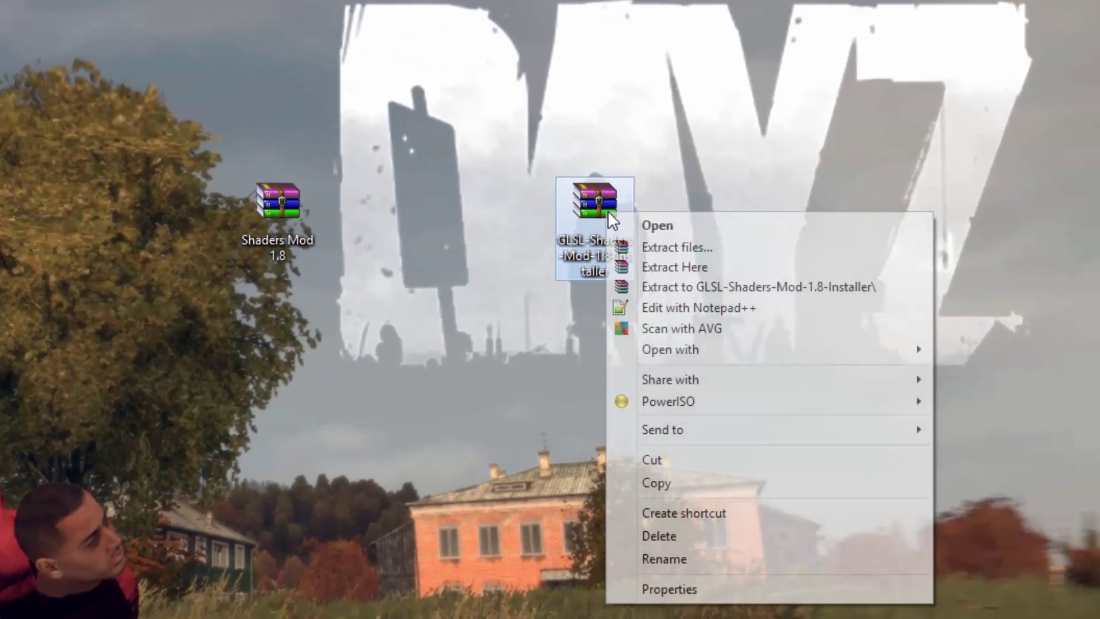
{"action": "mouse_move", "coordinate": [627, 328]}
{"action": "left_click", "coordinate": [886, 330]}
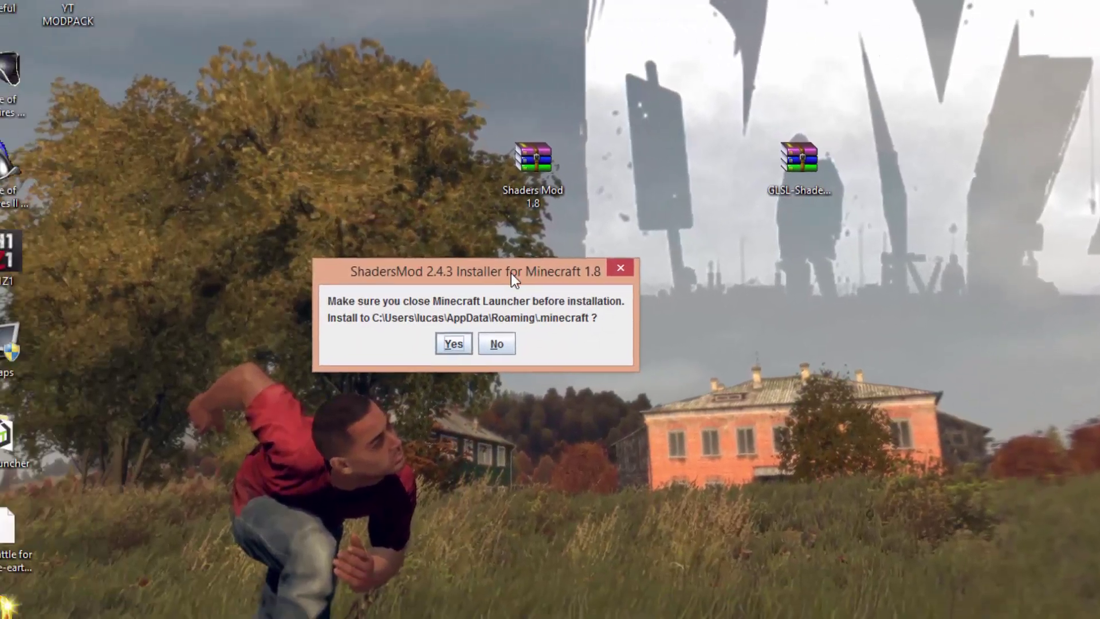
{"action": "left_click_drag", "start_coordinate": [511, 274], "coordinate": [608, 163]}
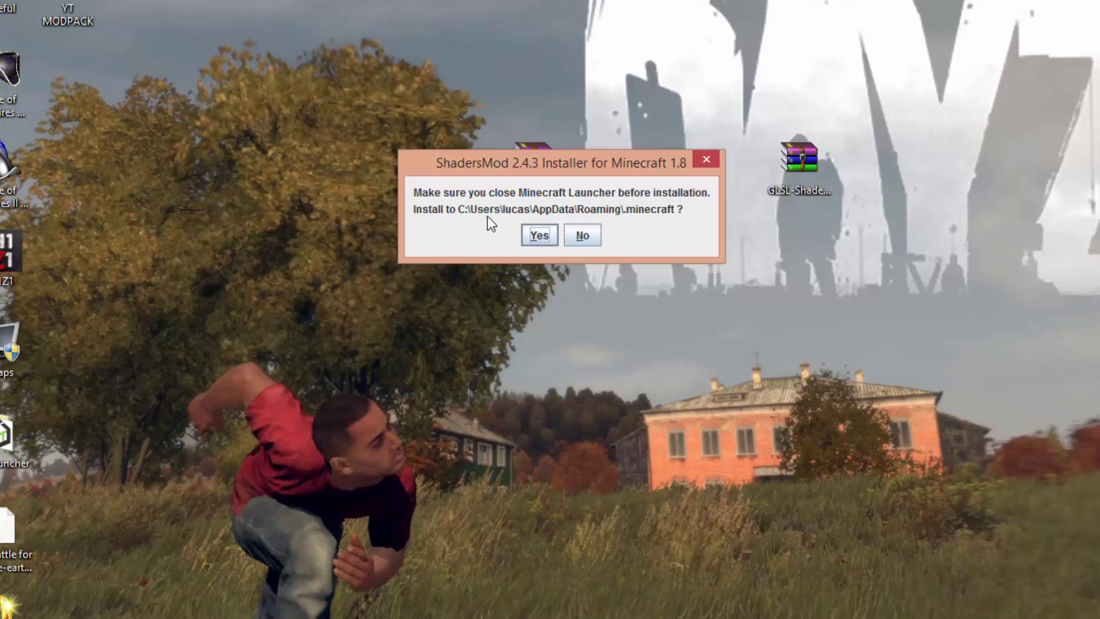
Step: Confirm installing ShadersMod 2.4.3 into the .minecraft folder, accept the ASM license and dismiss the result message
{"action": "left_click", "coordinate": [548, 230]}
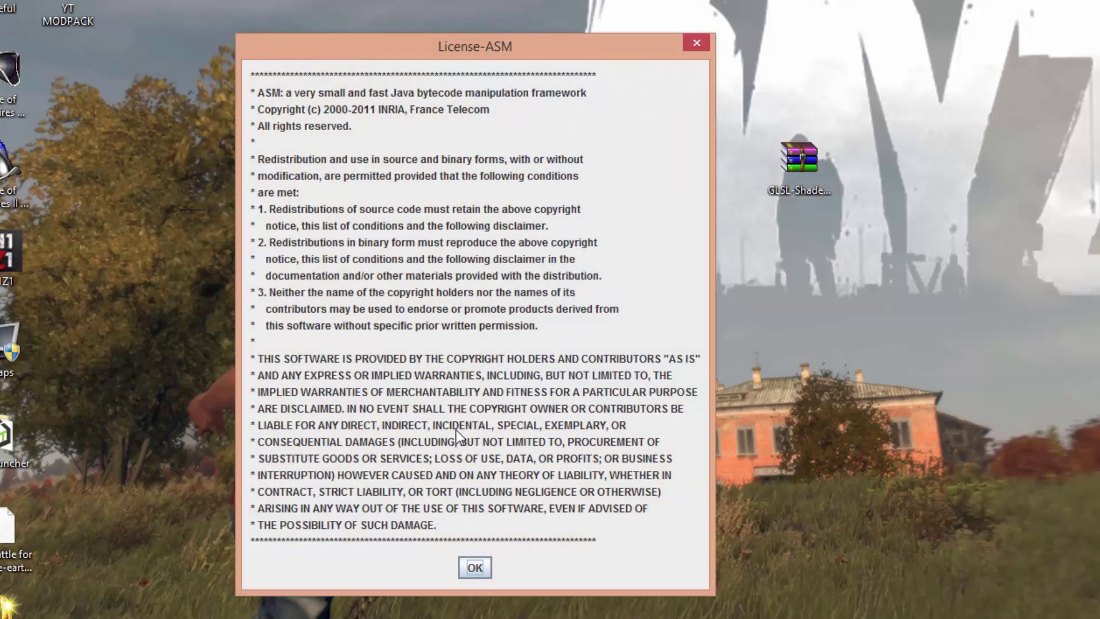
{"action": "left_click", "coordinate": [478, 568]}
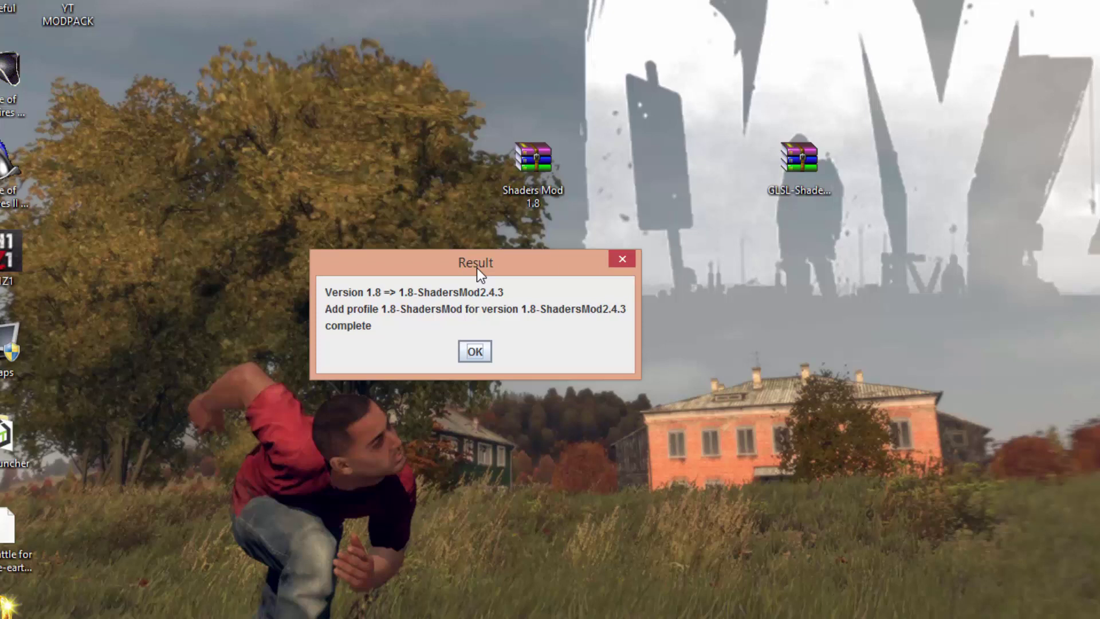
{"action": "left_click_drag", "start_coordinate": [476, 267], "coordinate": [558, 224]}
{"action": "left_click", "coordinate": [556, 305]}
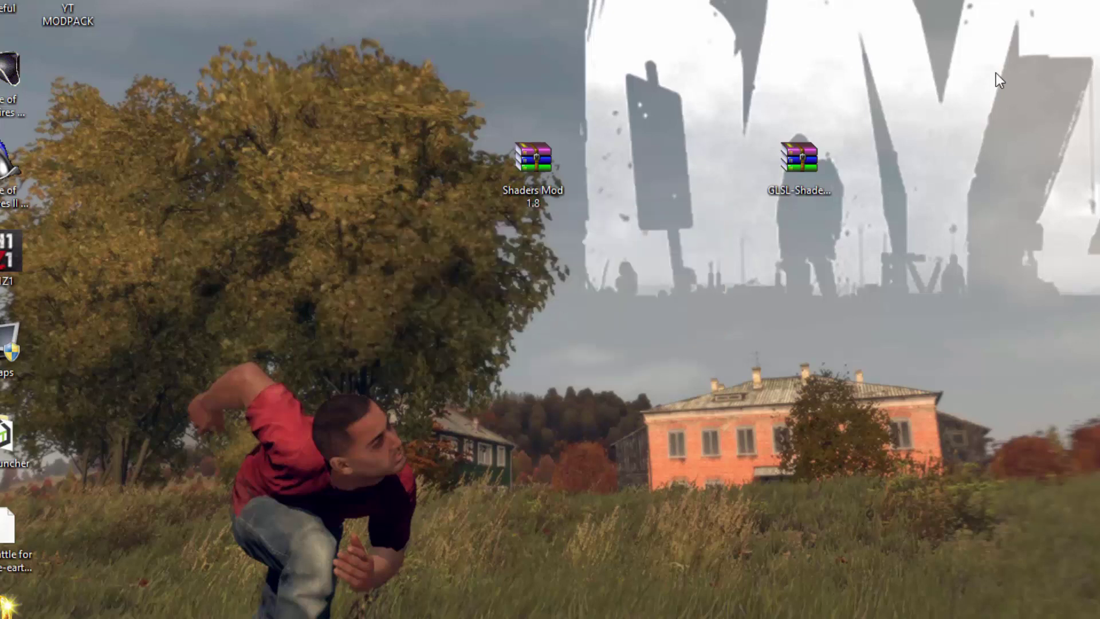
Step: Delete the GLSL-Shaders-Mod-1.8-Installer file from the desktop and reposition the Shaders Mod 1.8 archive
{"action": "left_click", "coordinate": [779, 189]}
{"action": "right_click", "coordinate": [793, 159]}
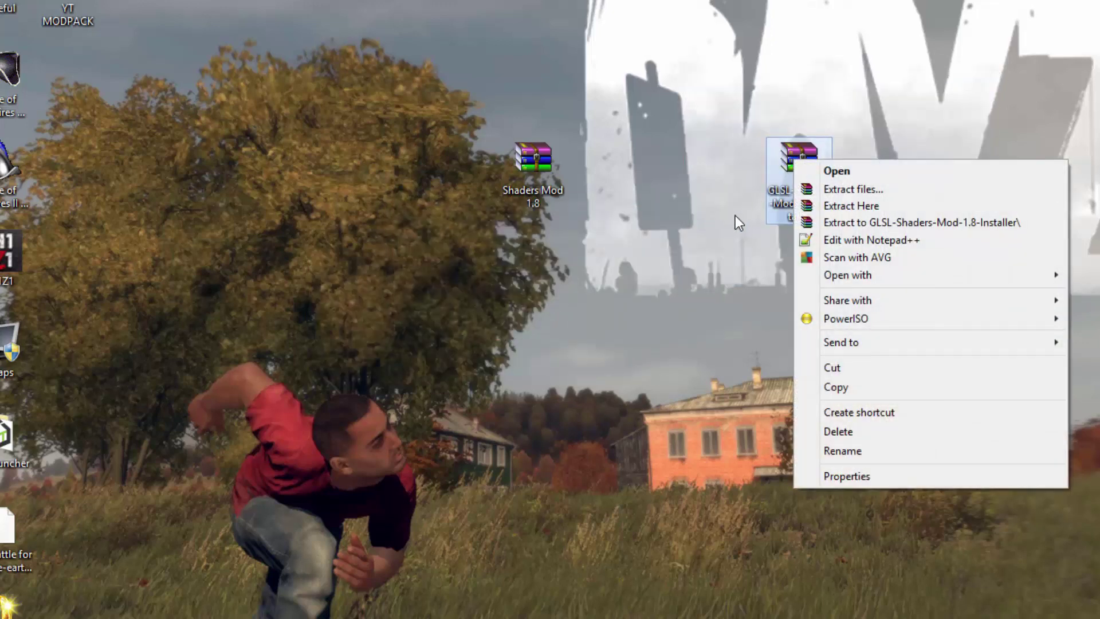
{"action": "left_click", "coordinate": [735, 216]}
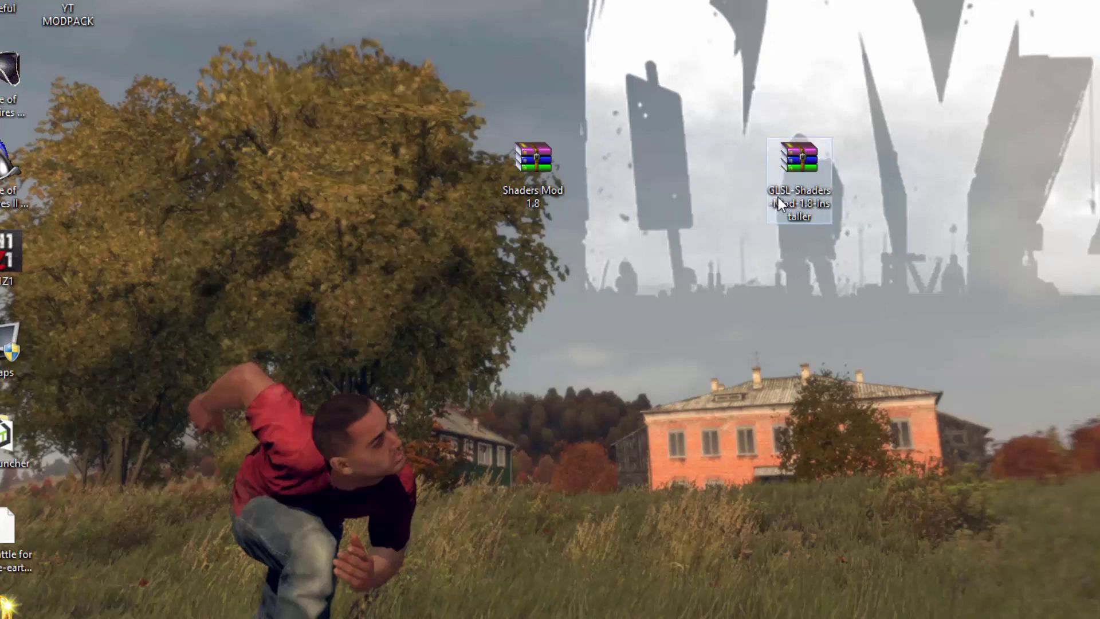
{"action": "right_click", "coordinate": [802, 173]}
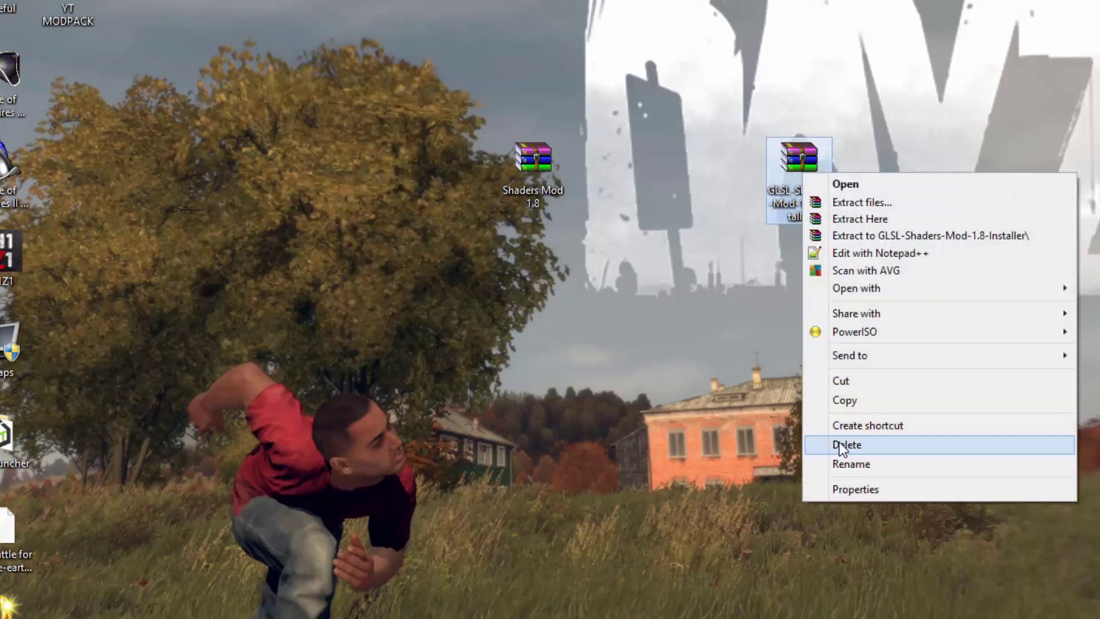
{"action": "left_click", "coordinate": [825, 442]}
{"action": "left_click_drag", "start_coordinate": [547, 166], "coordinate": [680, 162]}
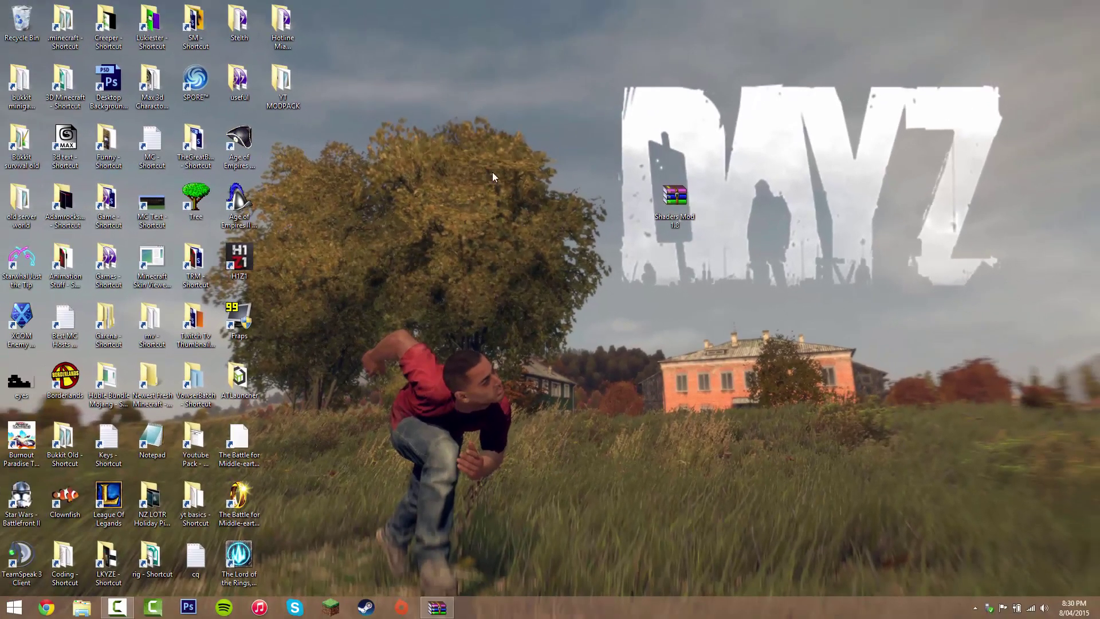
Step: Open the Roaming application data folder by running the %appdata% command
{"action": "key", "text": "super+r"}
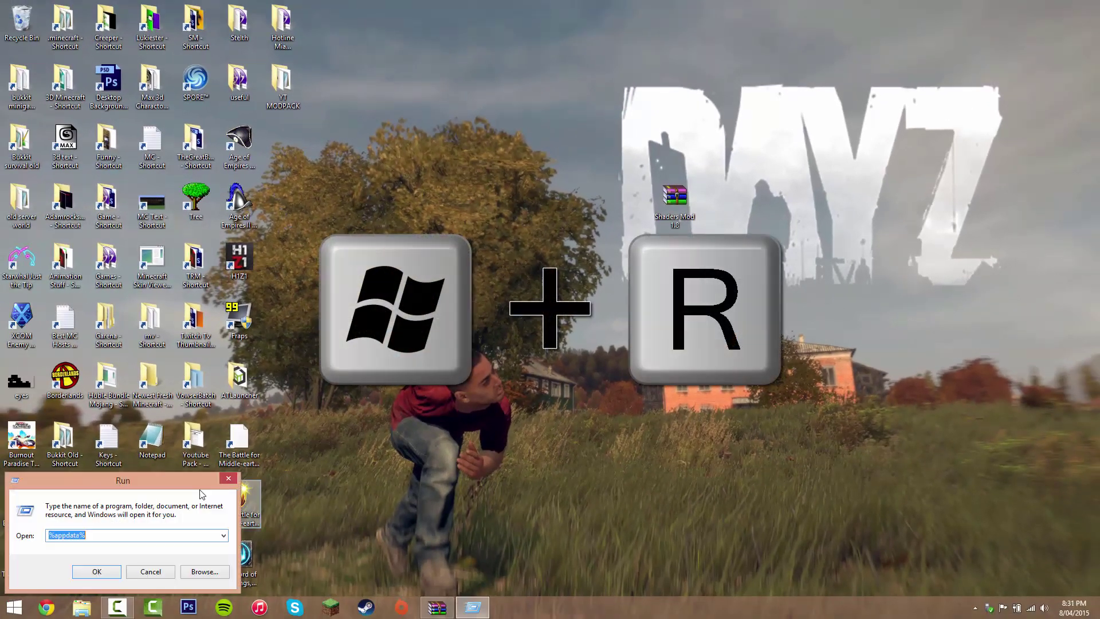
{"action": "left_click_drag", "start_coordinate": [153, 484], "coordinate": [554, 218]}
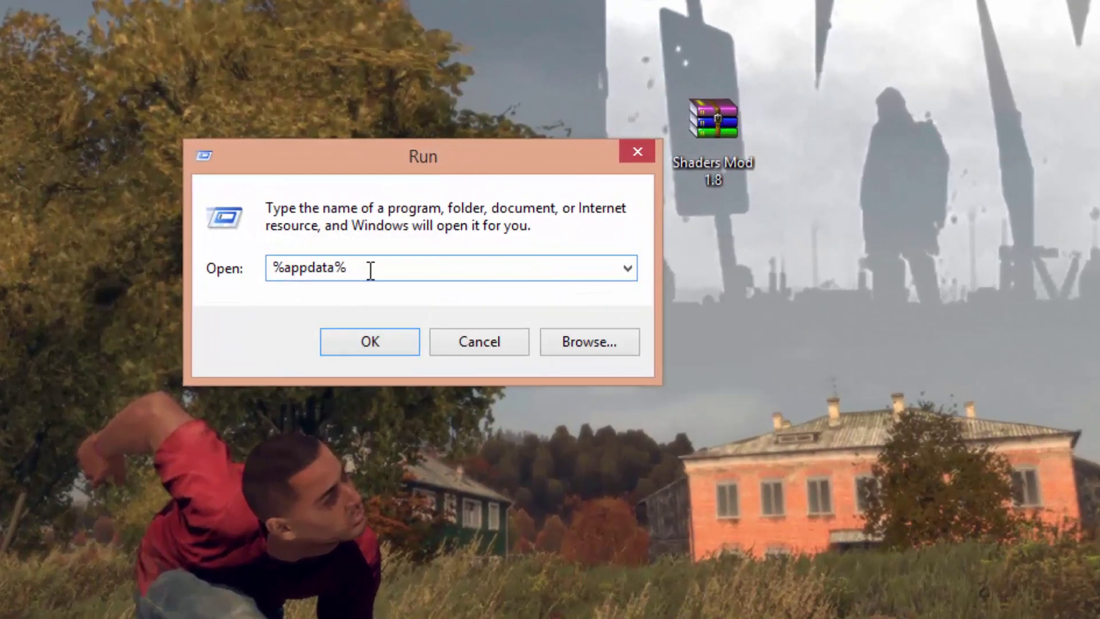
{"action": "left_click_drag", "start_coordinate": [488, 269], "coordinate": [471, 264]}
{"action": "left_click", "coordinate": [338, 263]}
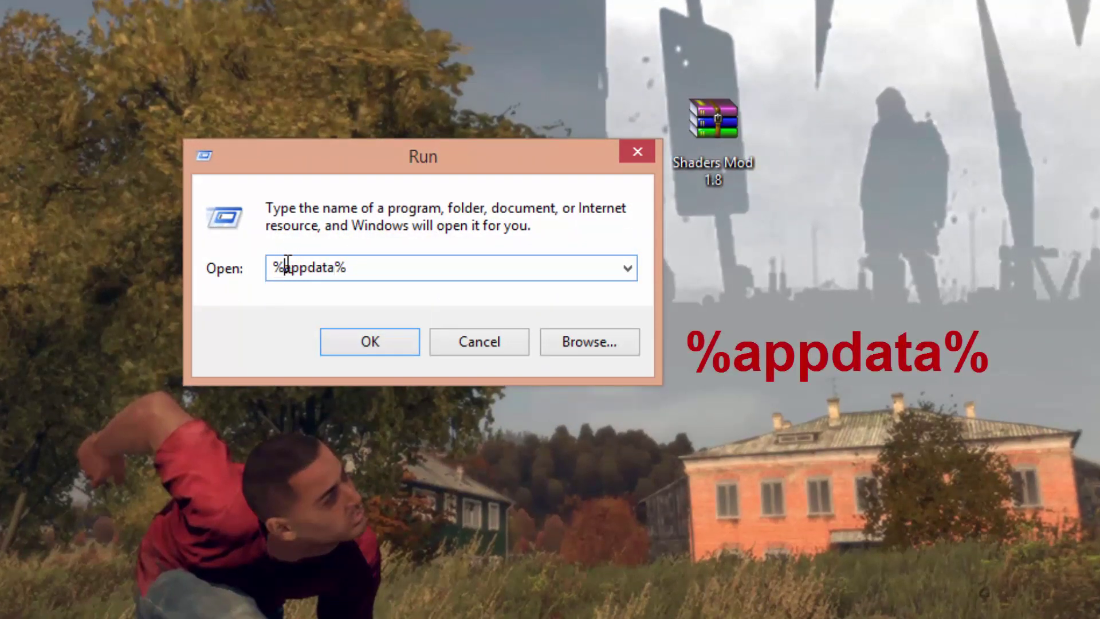
{"action": "left_click", "coordinate": [343, 269]}
{"action": "left_click_drag", "start_coordinate": [347, 277], "coordinate": [198, 276]}
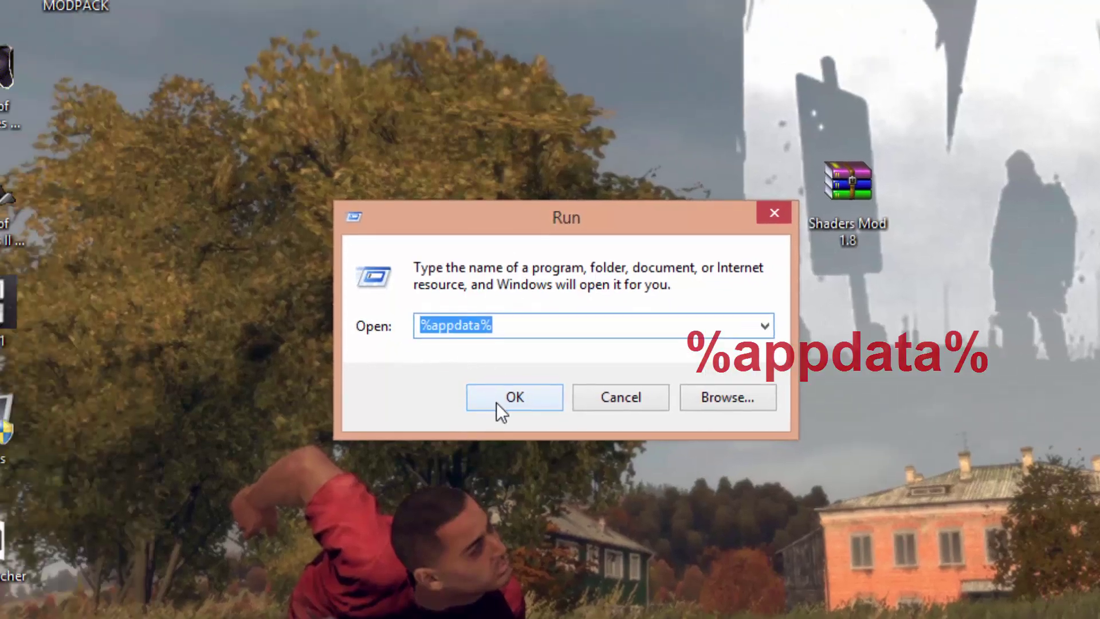
{"action": "left_click", "coordinate": [359, 342]}
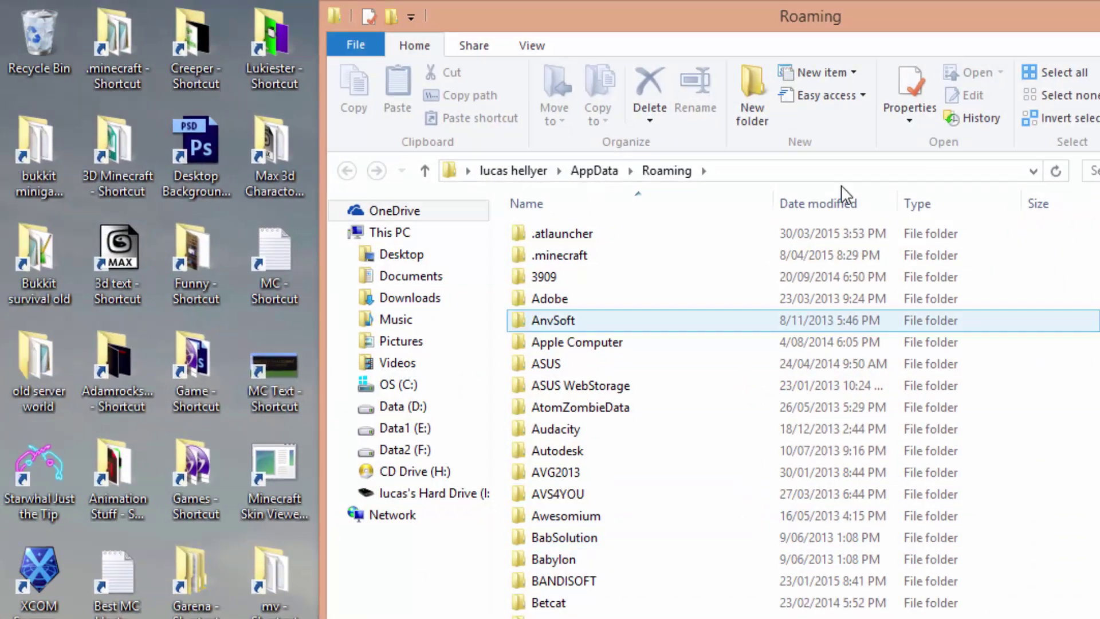
Step: Move the Roaming window aside and open the .minecraft folder inside it
{"action": "left_click_drag", "start_coordinate": [825, 27], "coordinate": [0, 295]}
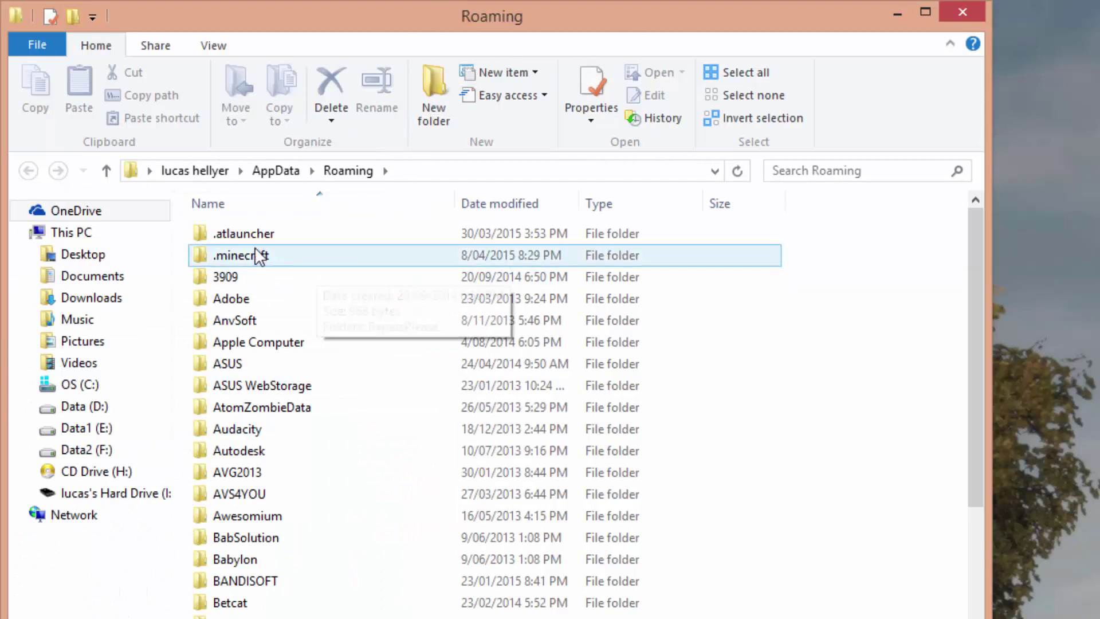
{"action": "left_click", "coordinate": [317, 256]}
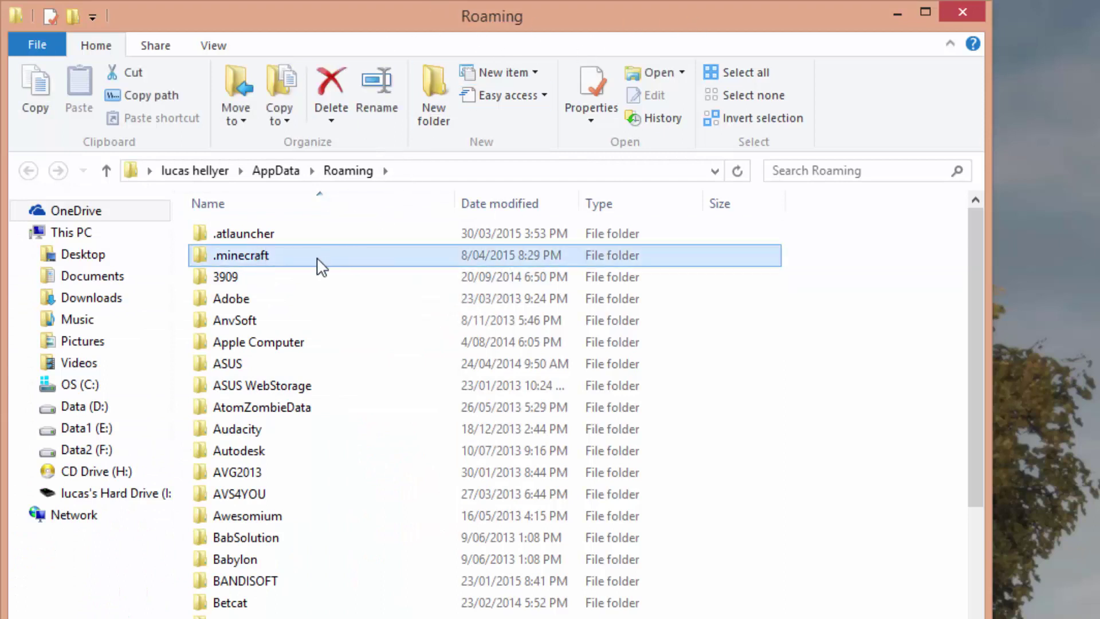
{"action": "double_click", "coordinate": [256, 258]}
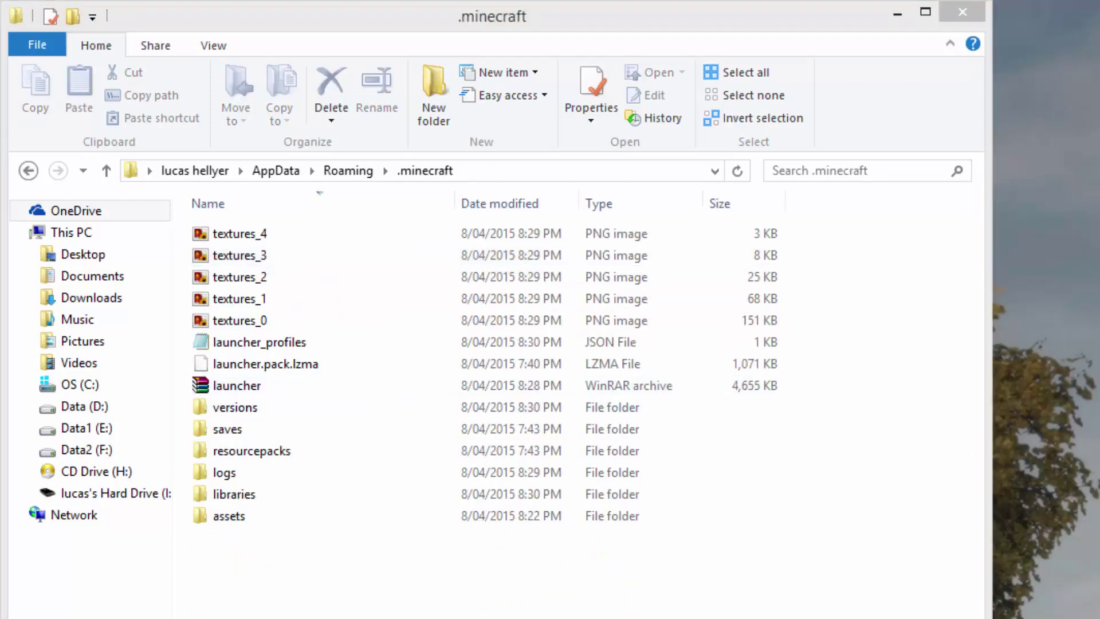
Step: Place the Shaders Mod 1.8 archive window beside the .minecraft folder and extract the shaderpacks folder into .minecraft
{"action": "left_click", "coordinate": [437, 607]}
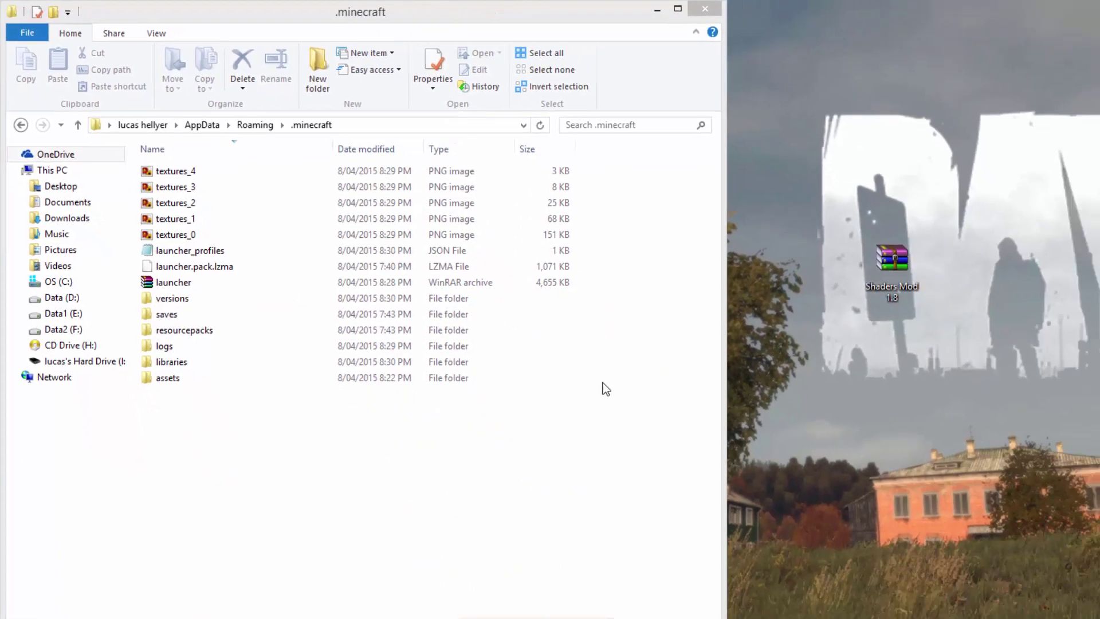
{"action": "left_click_drag", "start_coordinate": [324, 10], "coordinate": [953, 80]}
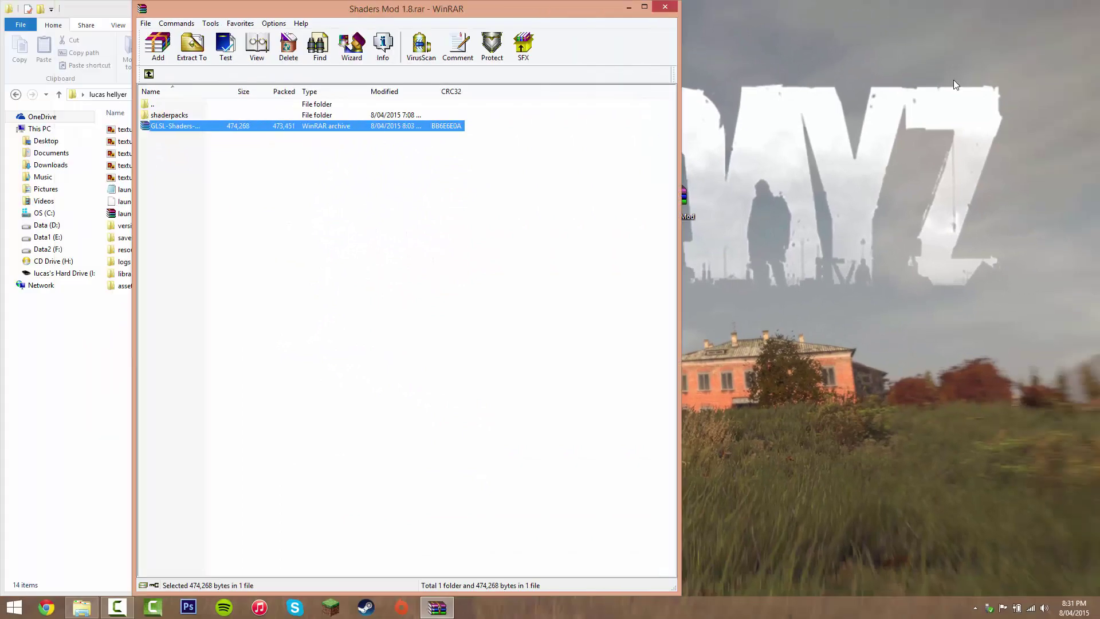
{"action": "key", "text": "super+Right"}
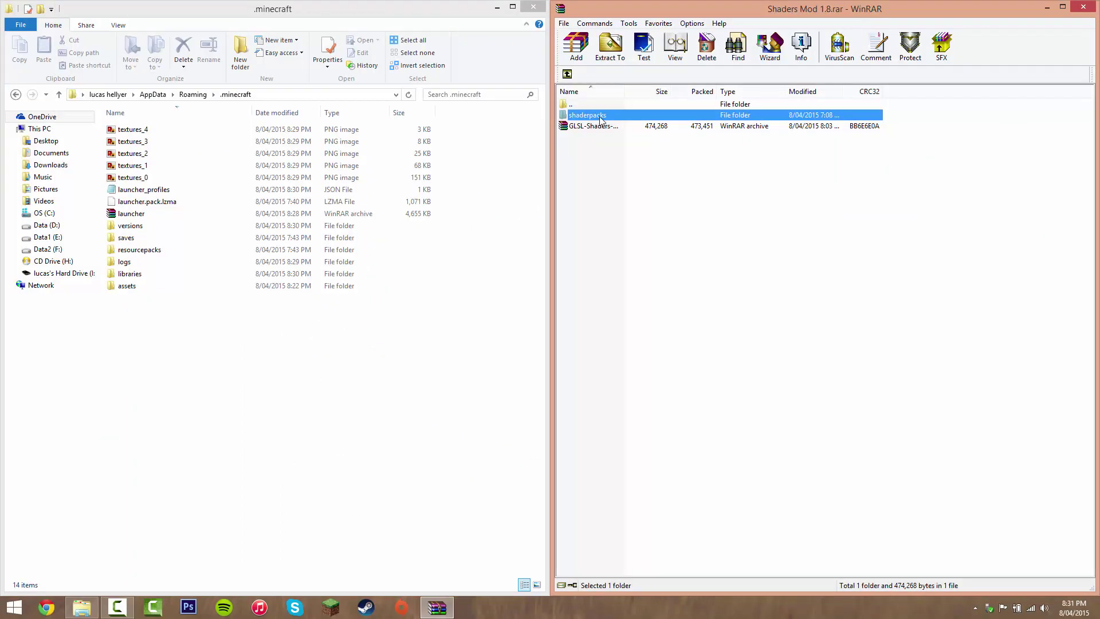
{"action": "left_click_drag", "start_coordinate": [275, 341], "coordinate": [272, 340]}
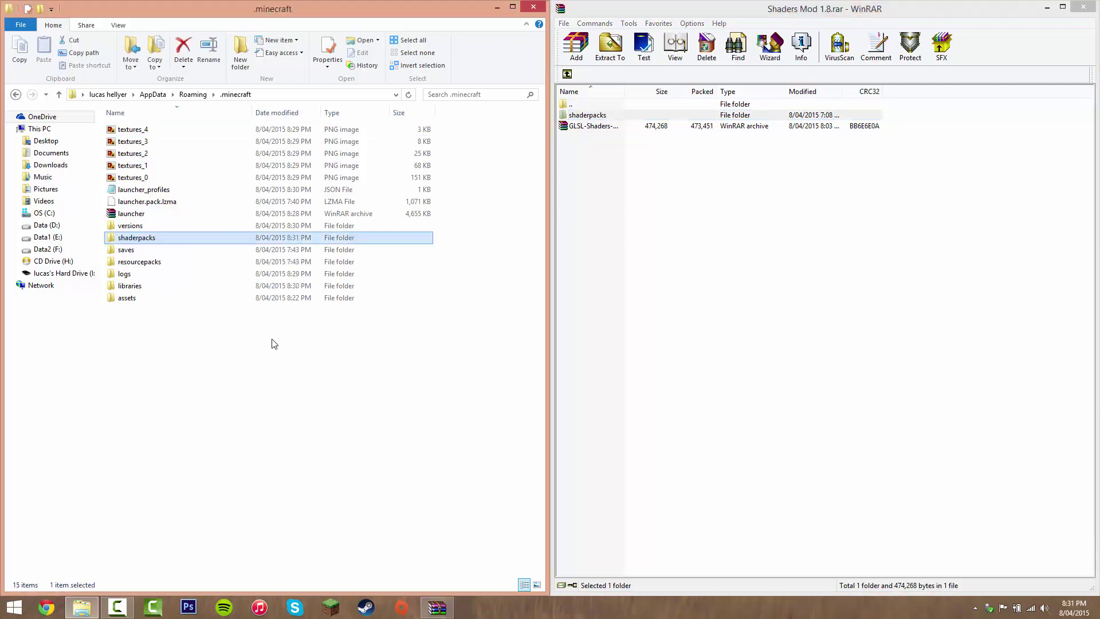
{"action": "left_click", "coordinate": [271, 306]}
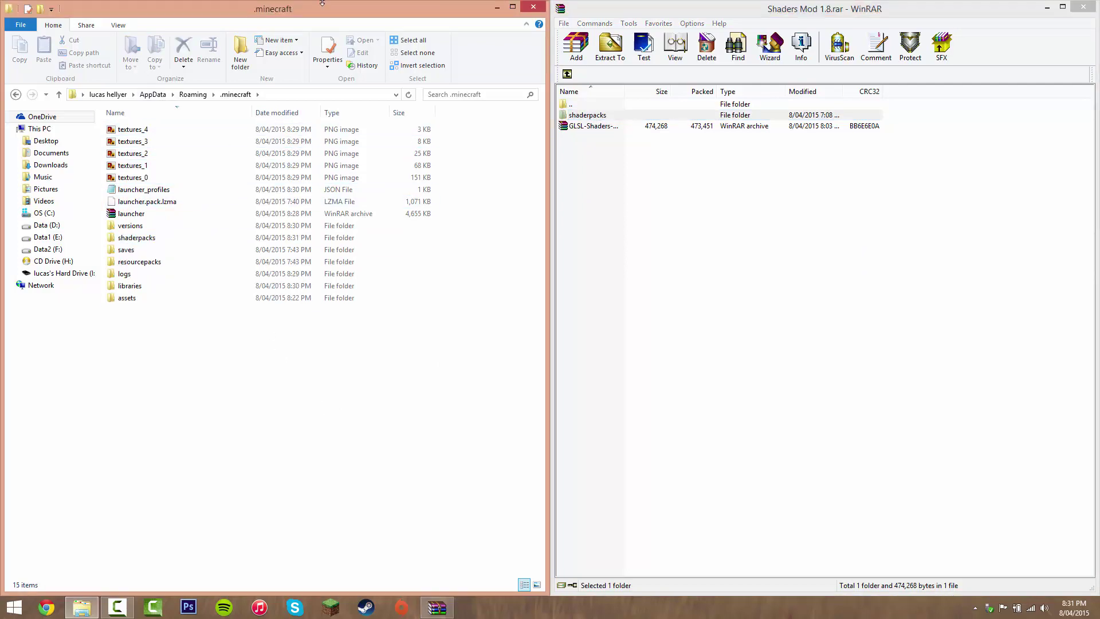
Step: Close the .minecraft and WinRAR windows and delete the Shaders Mod 1.8 archive from the desktop
{"action": "left_click", "coordinate": [534, 6]}
{"action": "left_click_drag", "start_coordinate": [995, 1], "coordinate": [995, 75]}
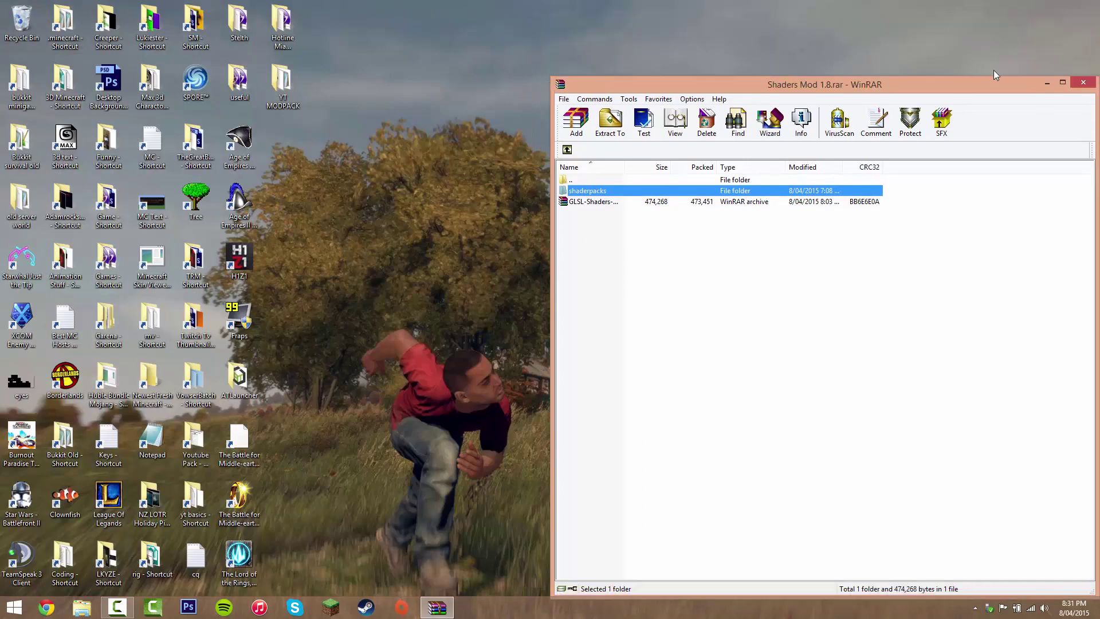
{"action": "left_click", "coordinate": [1091, 87]}
{"action": "right_click", "coordinate": [676, 201]}
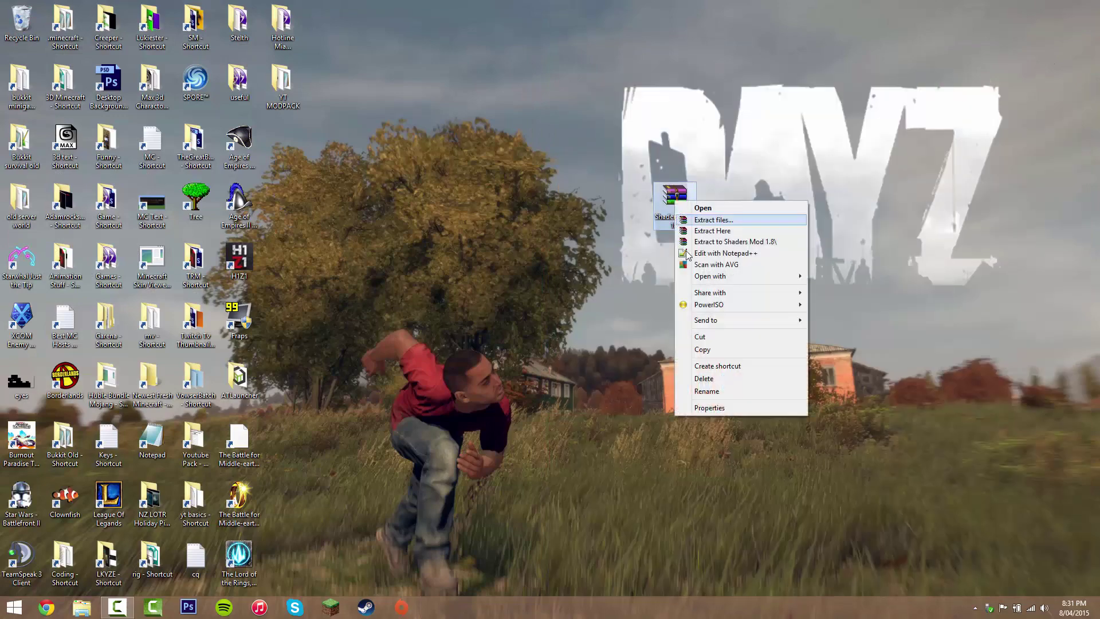
{"action": "left_click", "coordinate": [704, 380]}
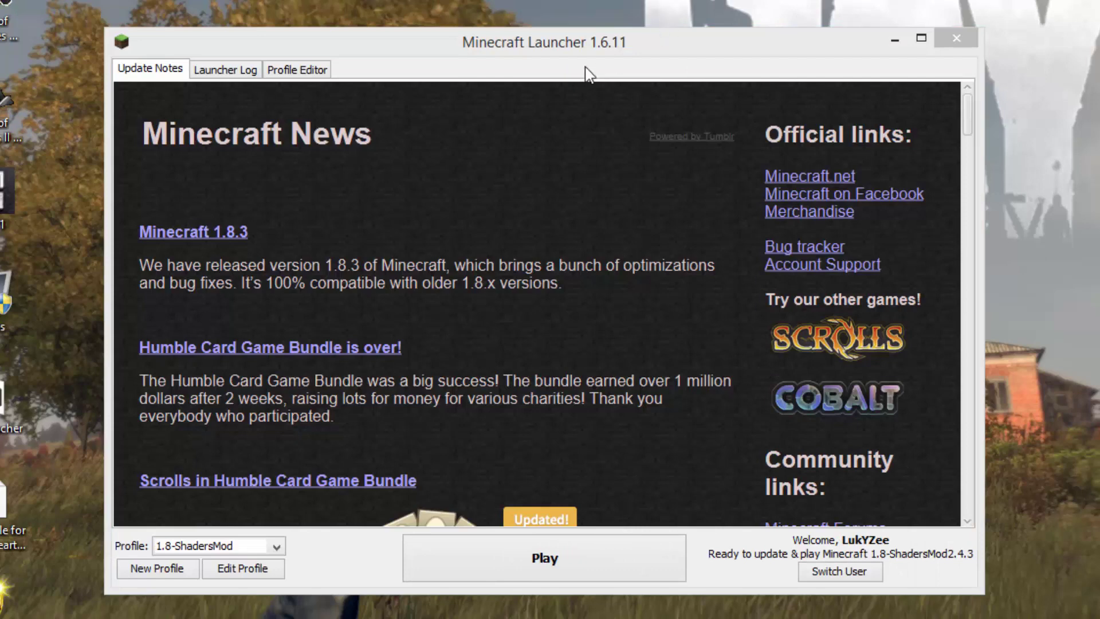
{"action": "left_click", "coordinate": [585, 67]}
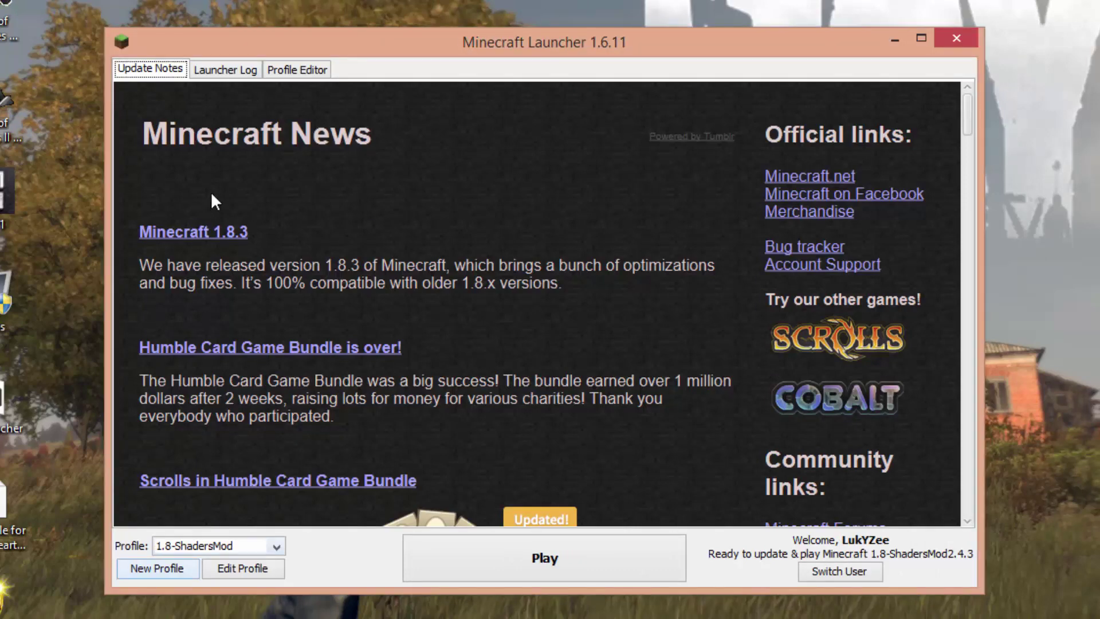
{"action": "left_click", "coordinate": [289, 72]}
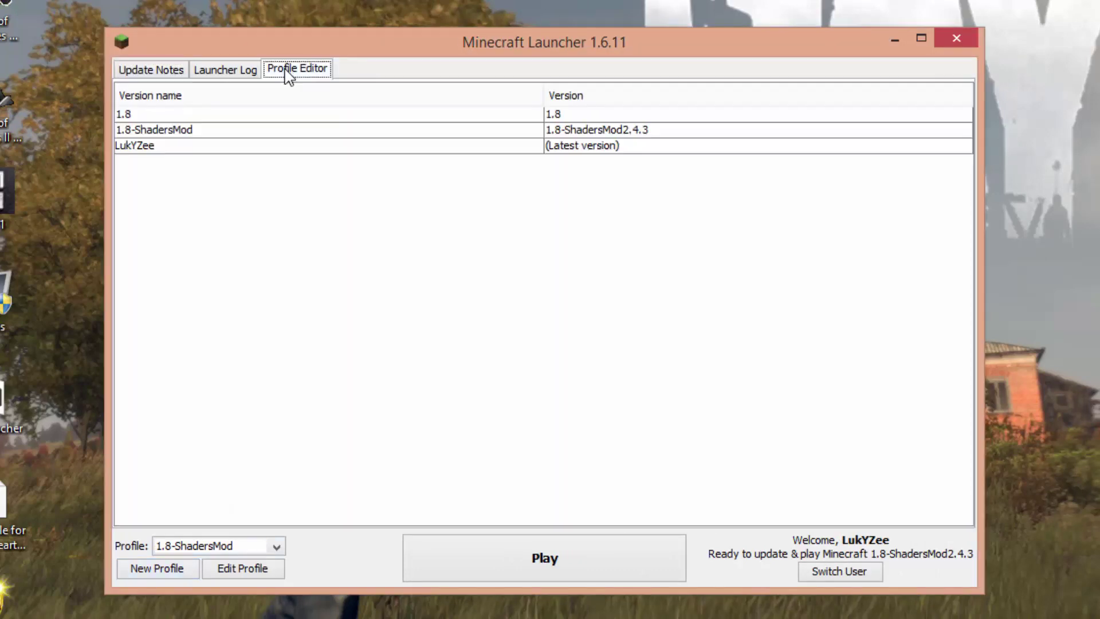
{"action": "left_click", "coordinate": [124, 116]}
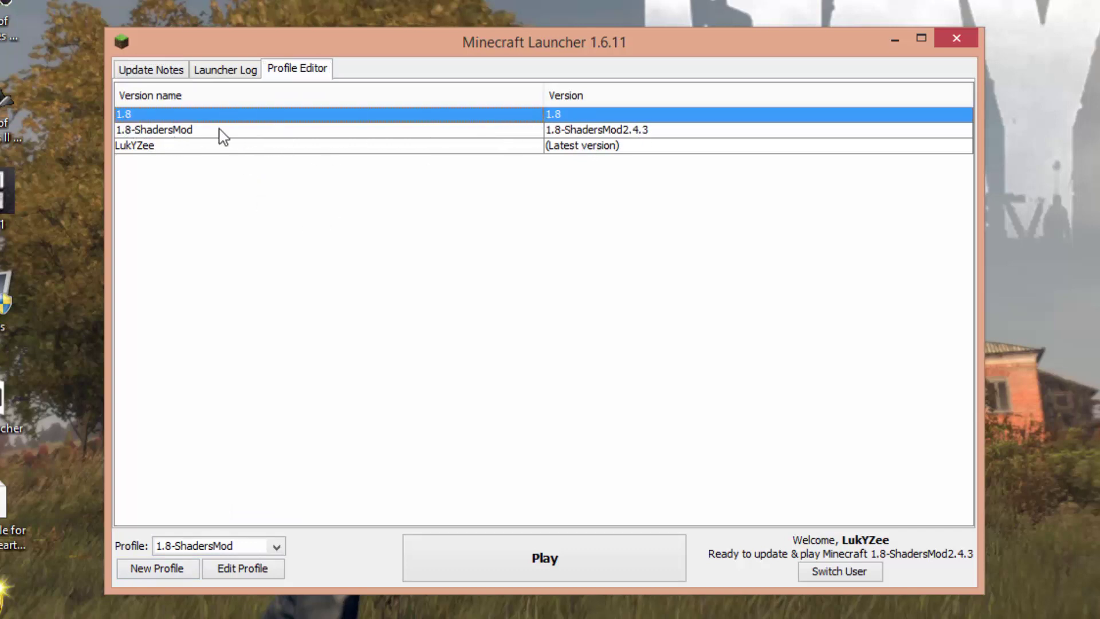
{"action": "right_click", "coordinate": [131, 113]}
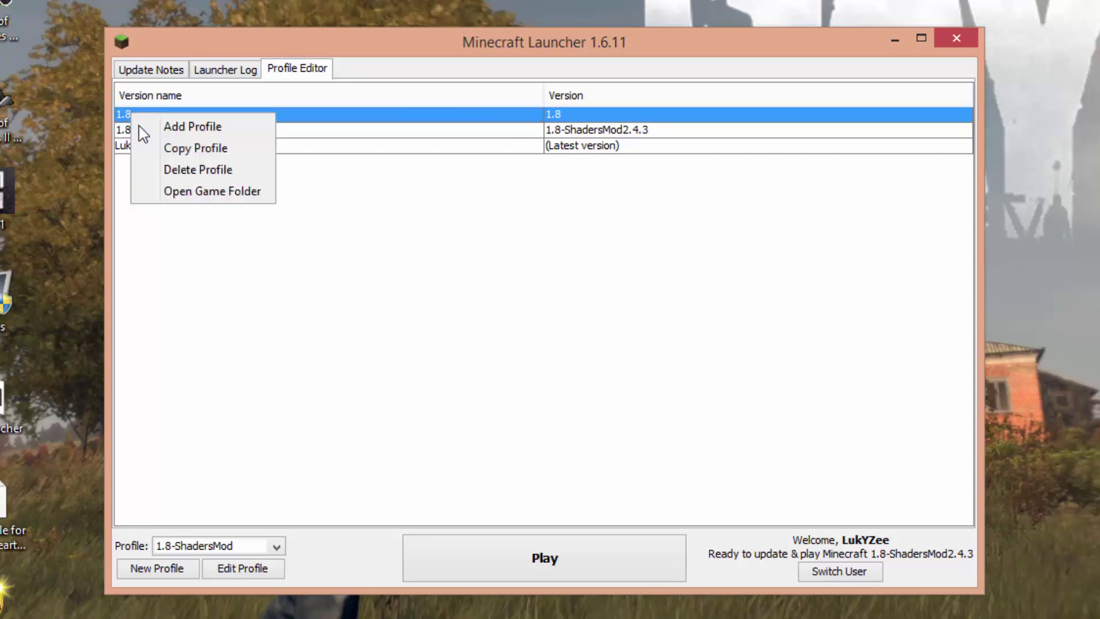
{"action": "left_click", "coordinate": [183, 169]}
{"action": "left_click", "coordinate": [516, 344]}
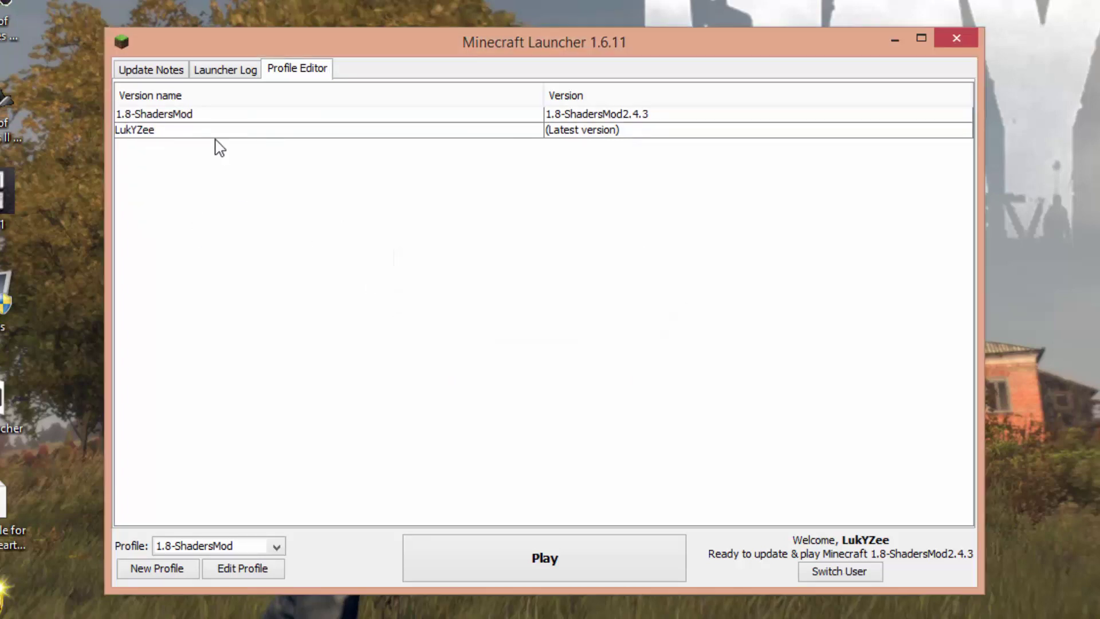
Step: Select the 1.8-ShadersMod profile in the launcher and start the game with it
{"action": "left_click", "coordinate": [150, 75]}
{"action": "left_click", "coordinate": [226, 547]}
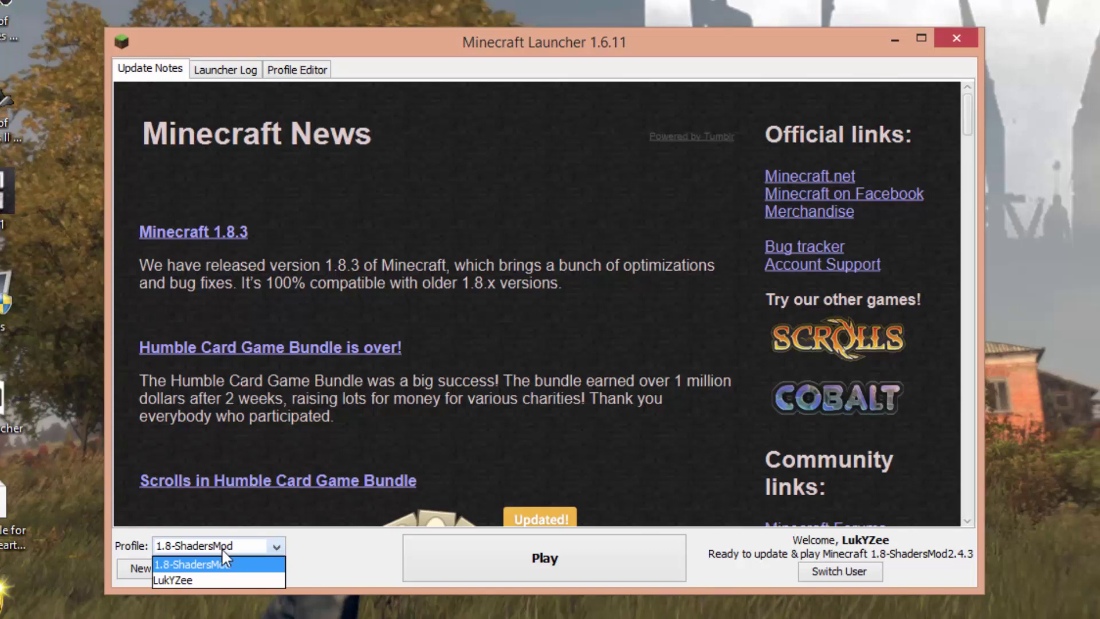
{"action": "left_click", "coordinate": [192, 566]}
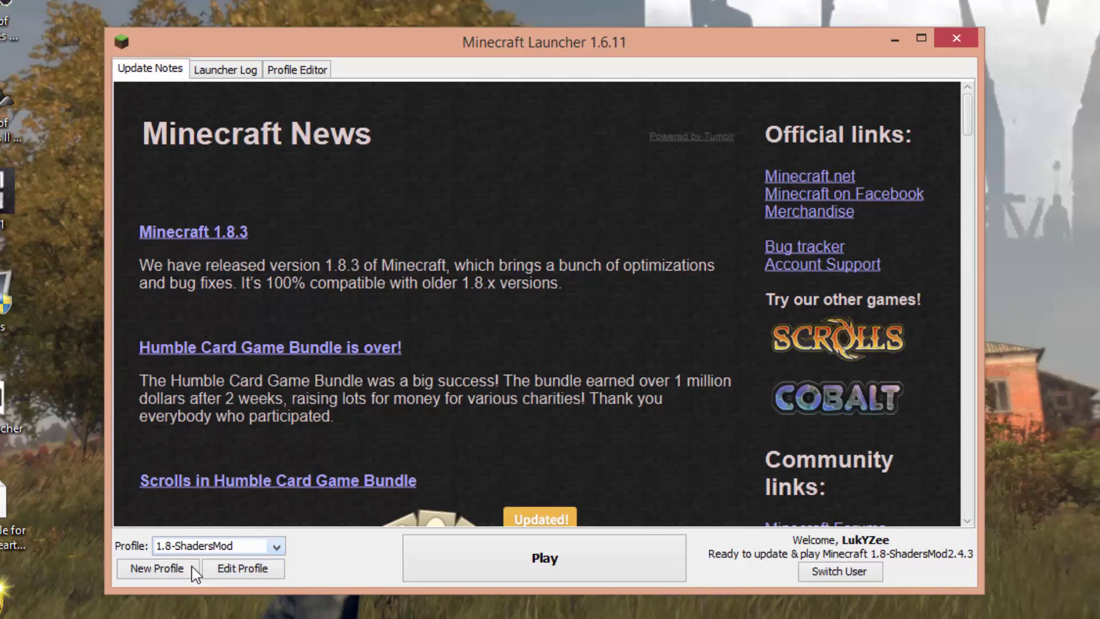
{"action": "left_click", "coordinate": [518, 570]}
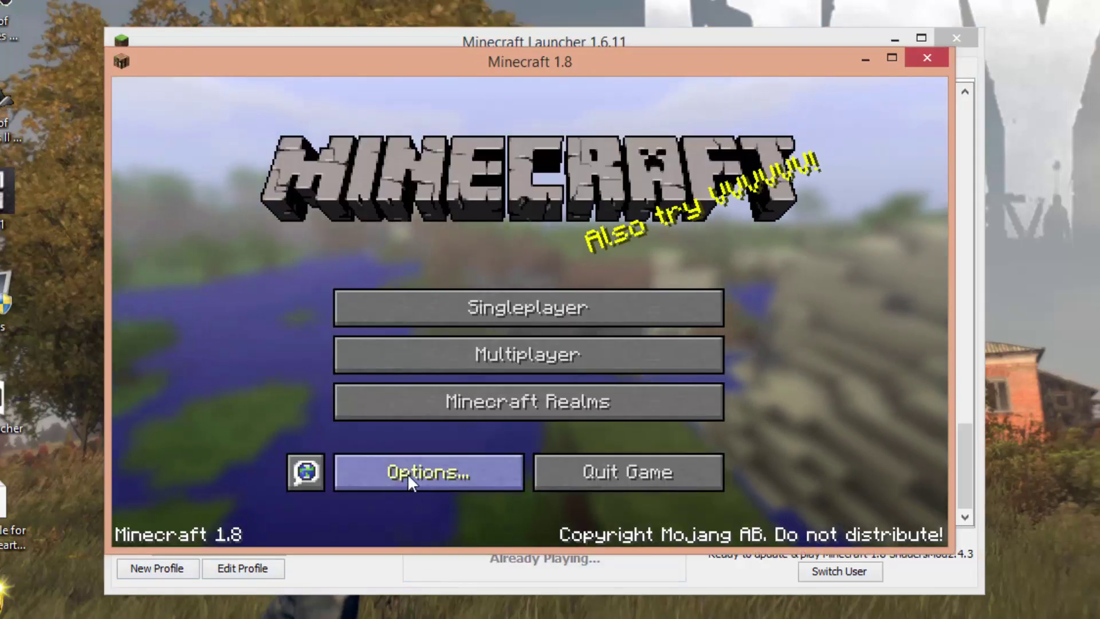
Step: Open Minecraft's Shaders options and look through the whole list of installed shader packs
{"action": "left_click", "coordinate": [407, 473]}
{"action": "left_click", "coordinate": [452, 408]}
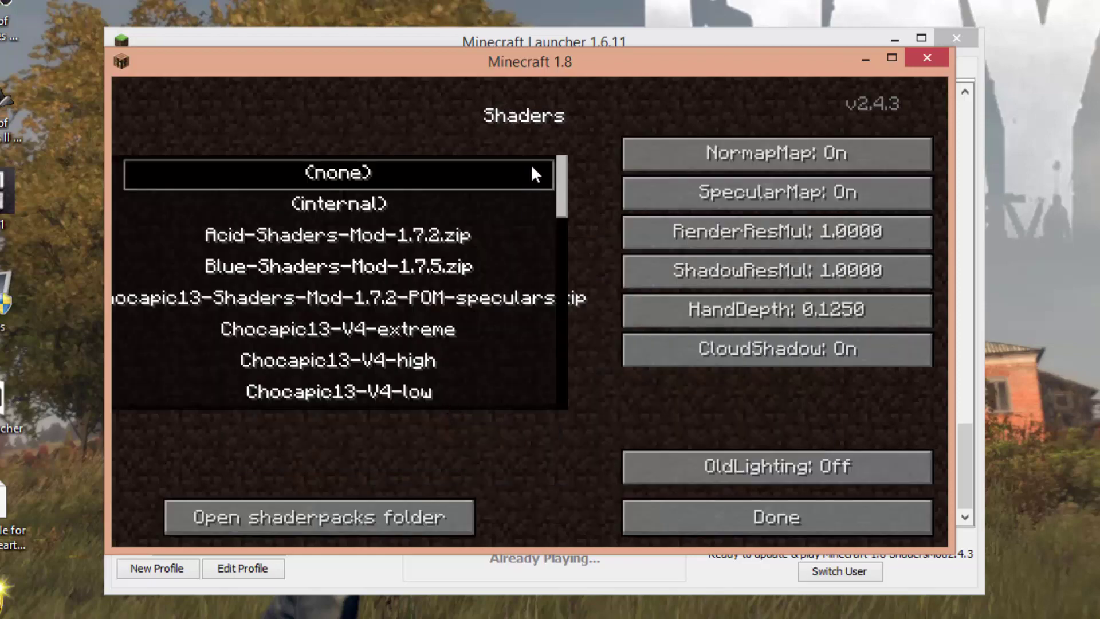
{"action": "left_click_drag", "start_coordinate": [563, 180], "coordinate": [534, 370]}
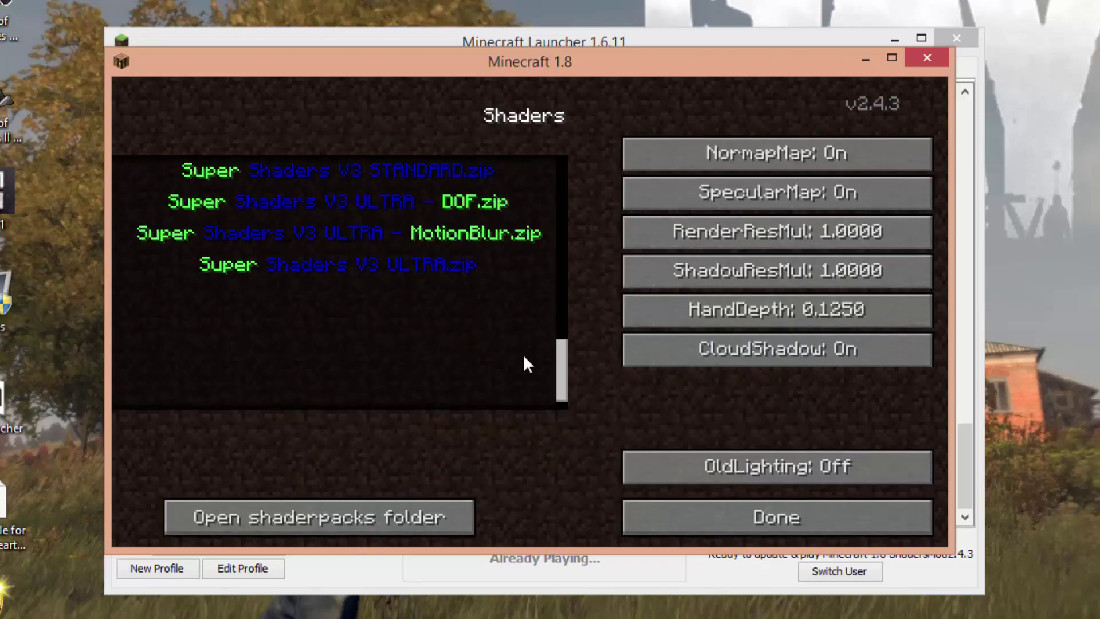
{"action": "scroll", "coordinate": [383, 318], "scroll_direction": "up", "scroll_amount": 8}
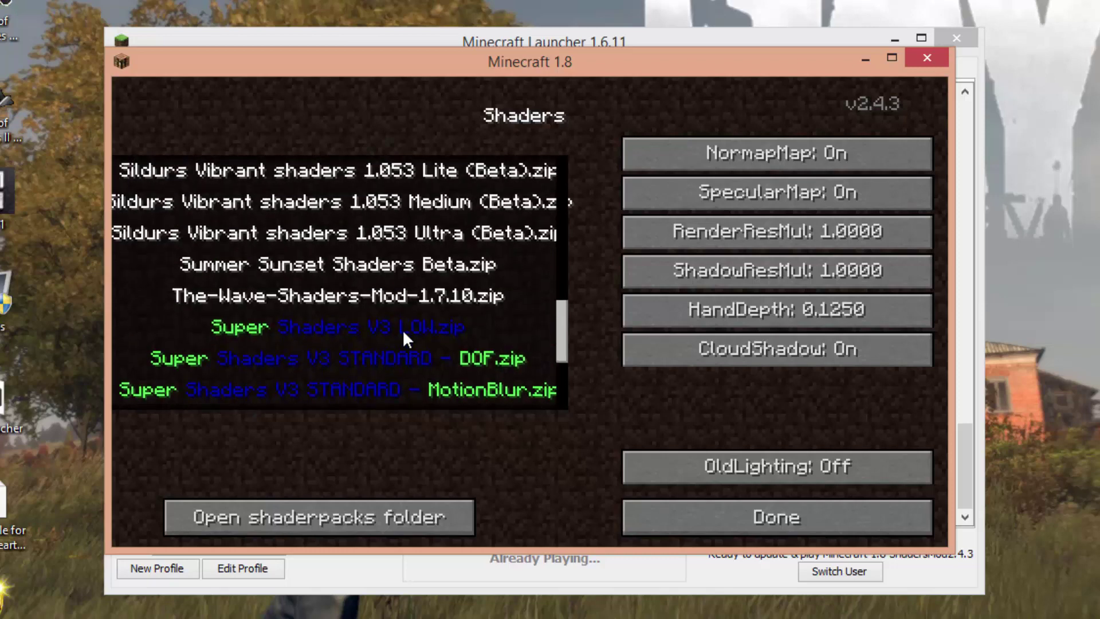
{"action": "scroll", "coordinate": [401, 335], "scroll_direction": "up", "scroll_amount": 5}
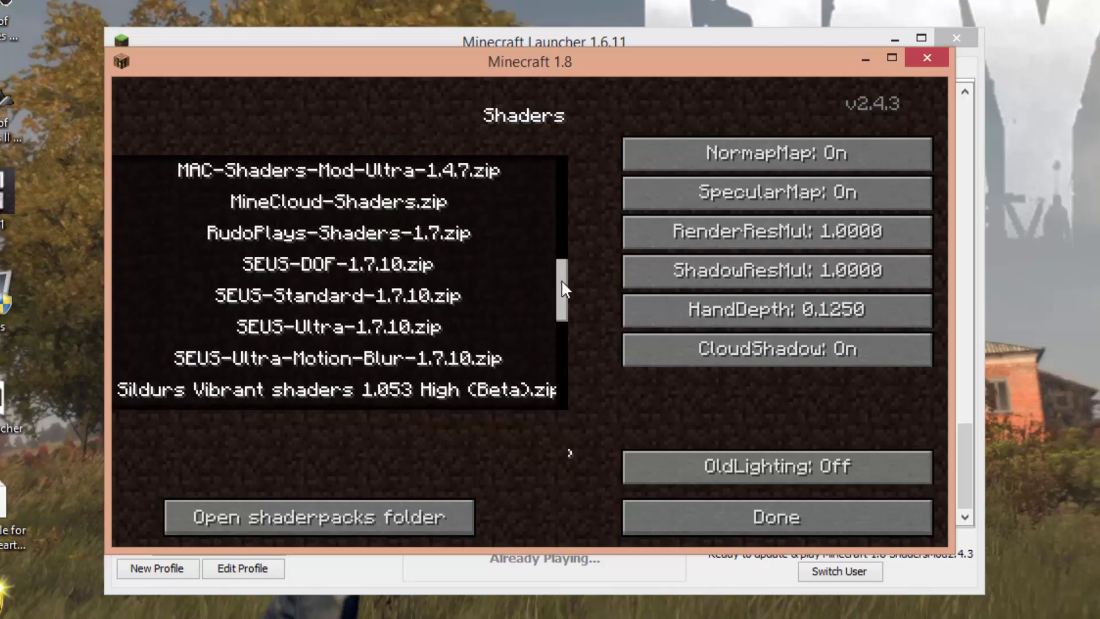
{"action": "left_click_drag", "start_coordinate": [563, 286], "coordinate": [549, 157]}
{"action": "scroll", "coordinate": [367, 327], "scroll_direction": "down", "scroll_amount": 3}
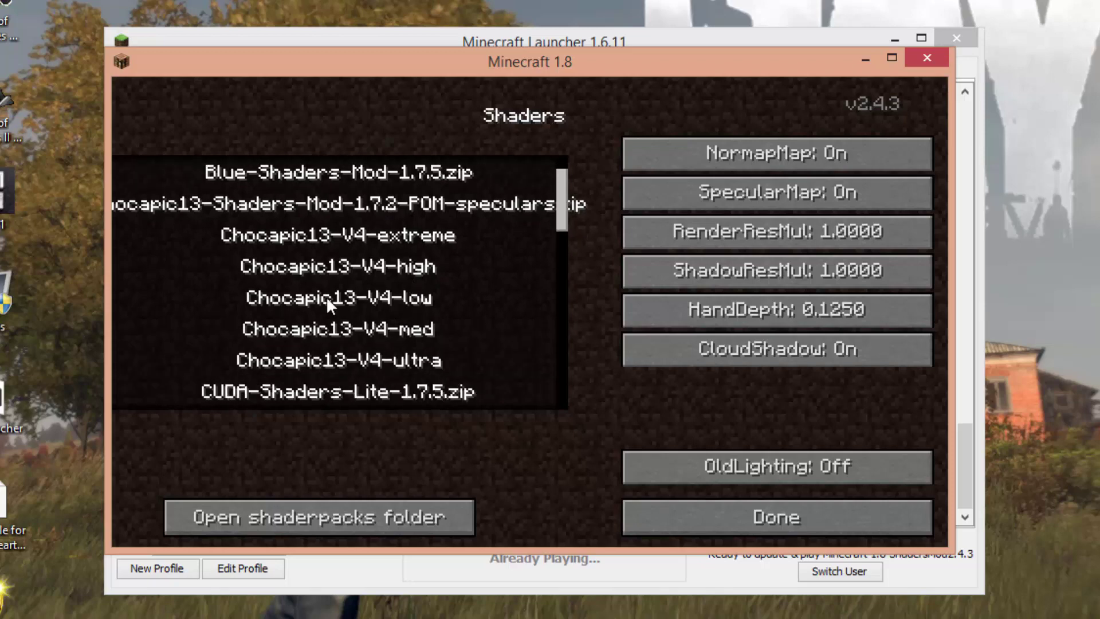
{"action": "scroll", "coordinate": [315, 263], "scroll_direction": "up", "scroll_amount": 3}
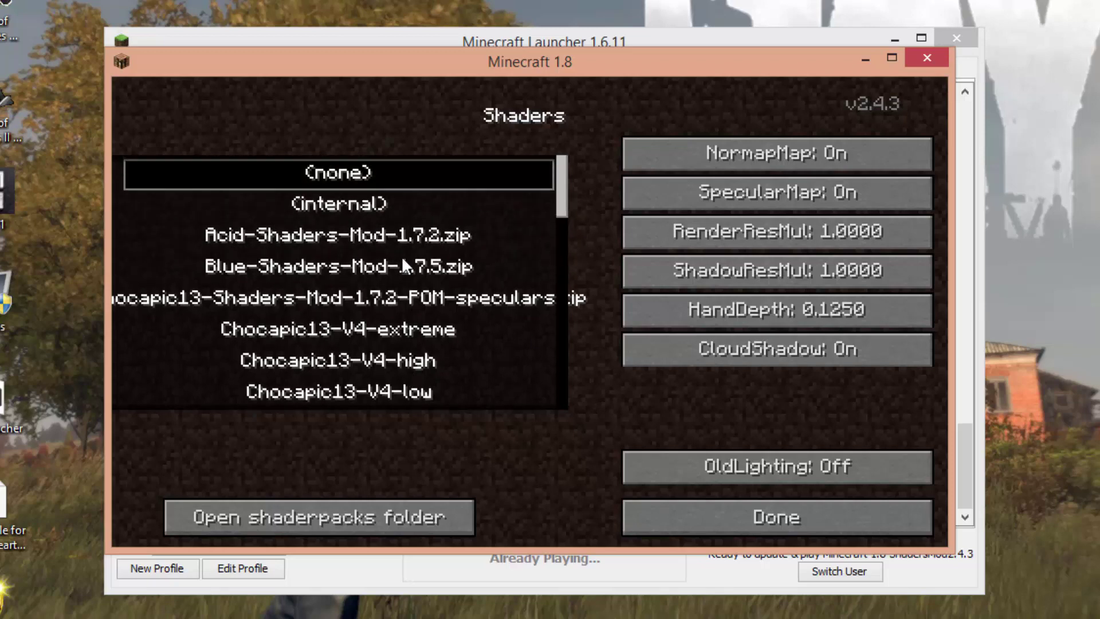
{"action": "scroll", "coordinate": [559, 241], "scroll_direction": "down", "scroll_amount": 5}
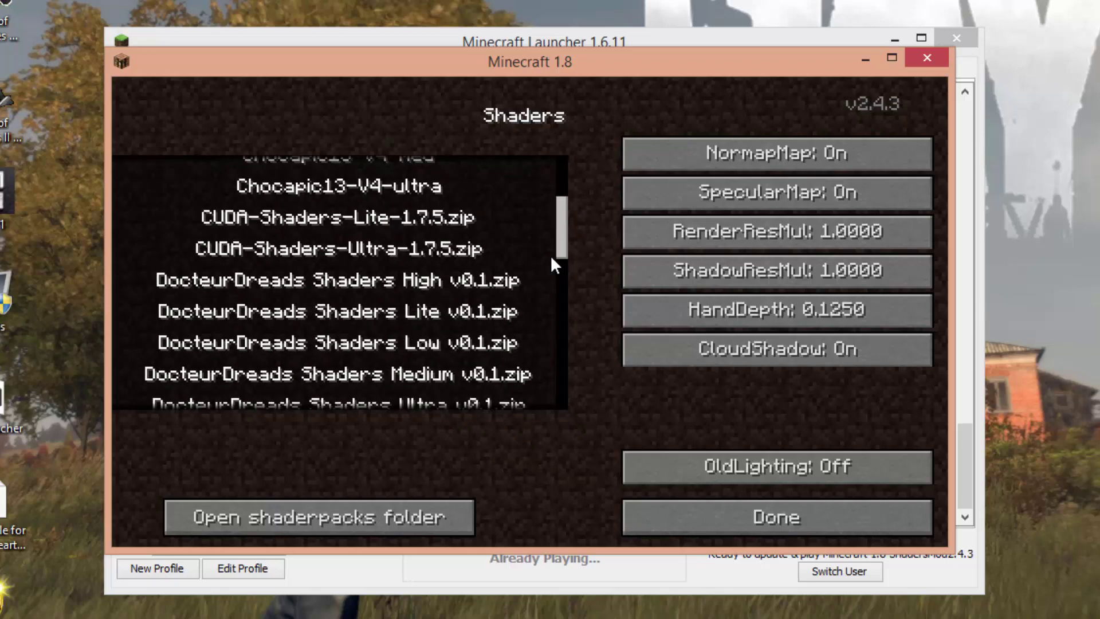
{"action": "scroll", "coordinate": [550, 261], "scroll_direction": "up", "scroll_amount": 1}
{"action": "scroll", "coordinate": [497, 239], "scroll_direction": "up", "scroll_amount": 7}
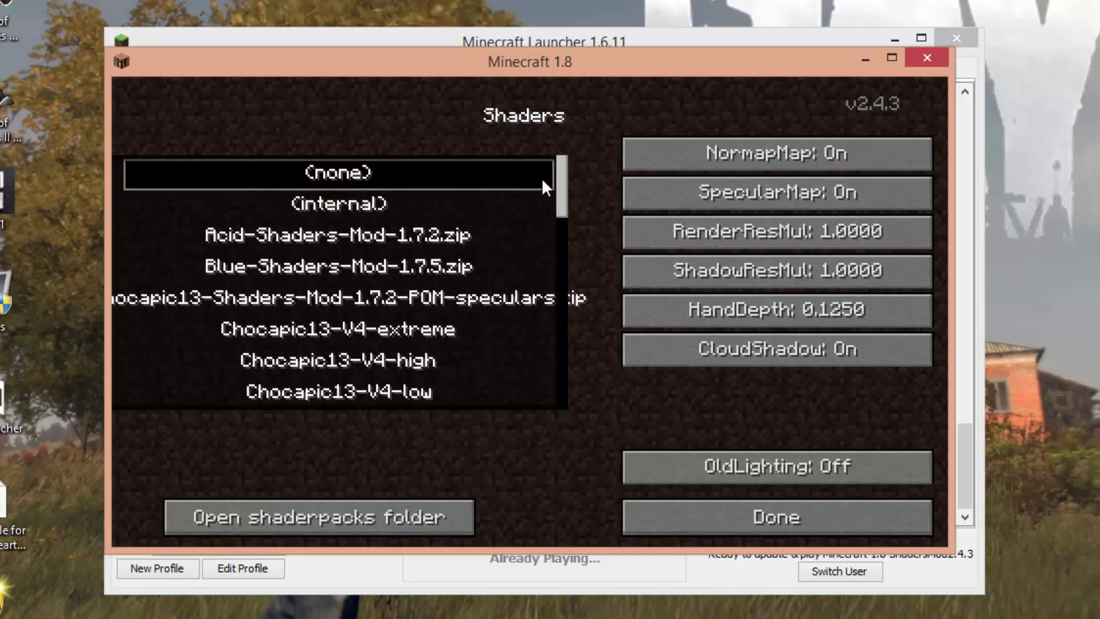
Step: Browse the installed shader packs, pick one from the list, and return to Minecraft's title screen
{"action": "scroll", "coordinate": [549, 301], "scroll_direction": "down", "scroll_amount": 15}
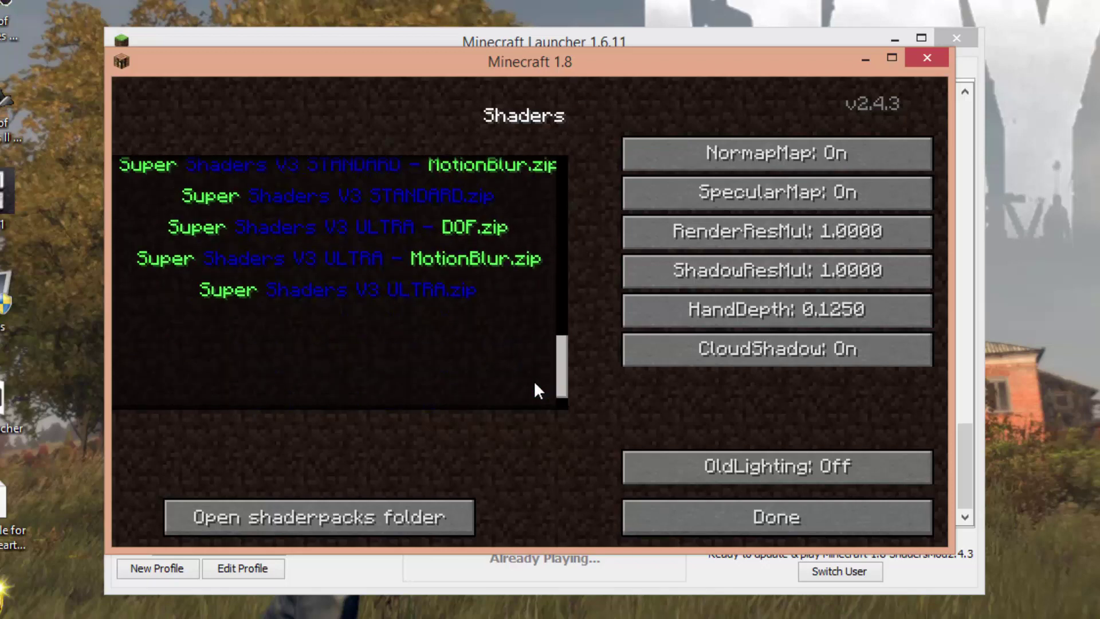
{"action": "scroll", "coordinate": [514, 294], "scroll_direction": "up", "scroll_amount": 3}
{"action": "scroll", "coordinate": [504, 269], "scroll_direction": "up", "scroll_amount": 6}
{"action": "scroll", "coordinate": [351, 319], "scroll_direction": "up", "scroll_amount": 4}
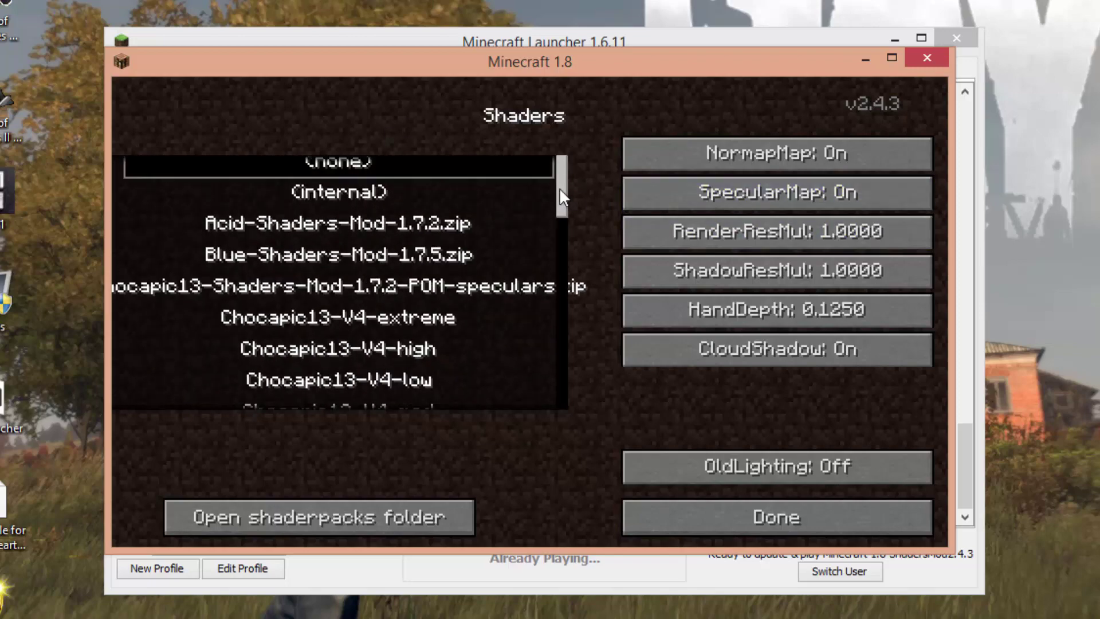
{"action": "left_click_drag", "start_coordinate": [559, 188], "coordinate": [559, 271]}
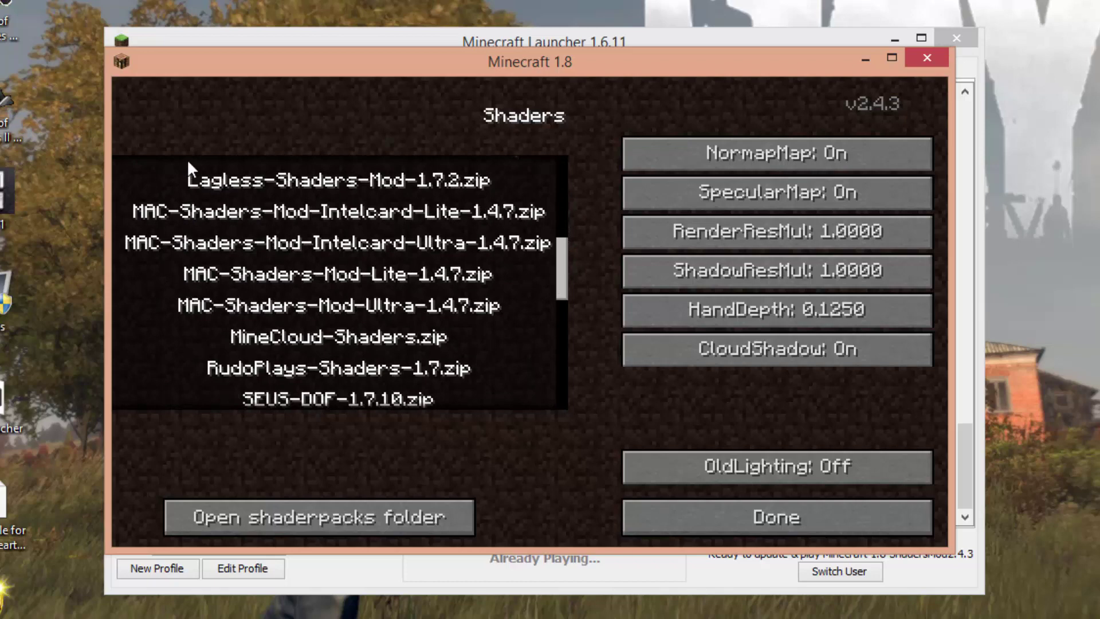
{"action": "left_click", "coordinate": [473, 166]}
{"action": "left_click", "coordinate": [664, 519]}
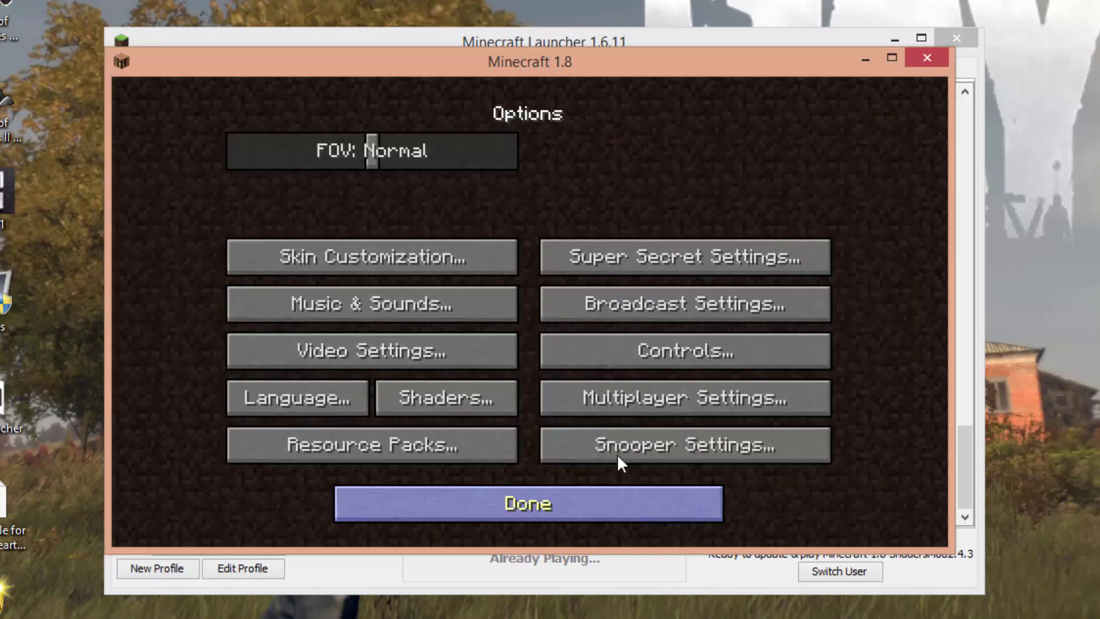
{"action": "left_click", "coordinate": [458, 502]}
Step: Create a new singleplayer world in Creative mode and enter it
{"action": "left_click", "coordinate": [464, 319]}
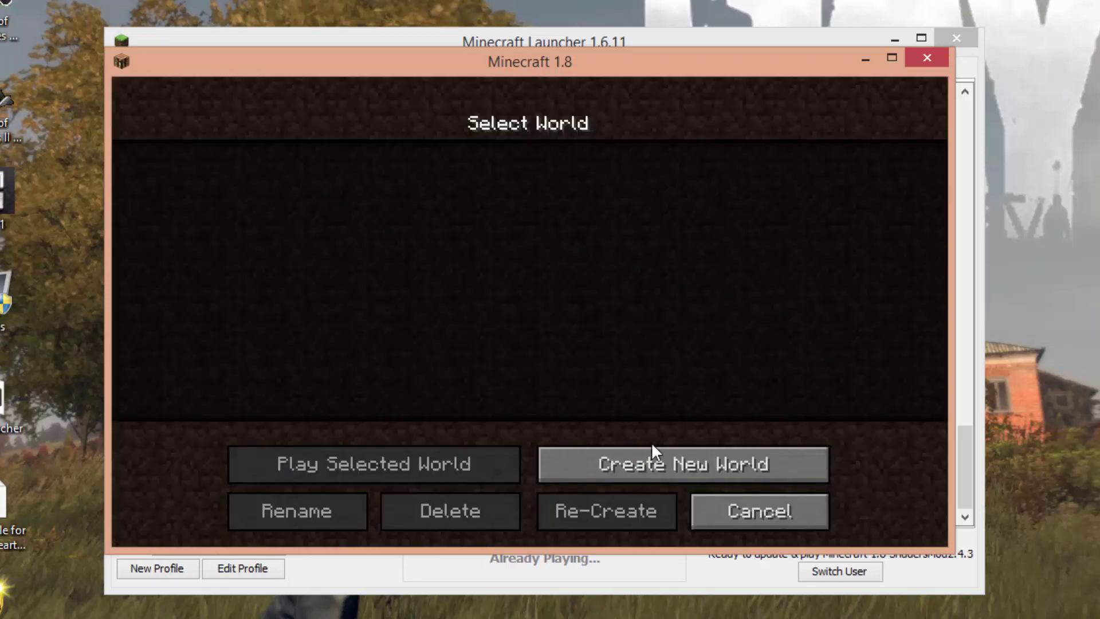
{"action": "left_click", "coordinate": [651, 453]}
{"action": "left_click", "coordinate": [484, 331]}
{"action": "left_click", "coordinate": [372, 511]}
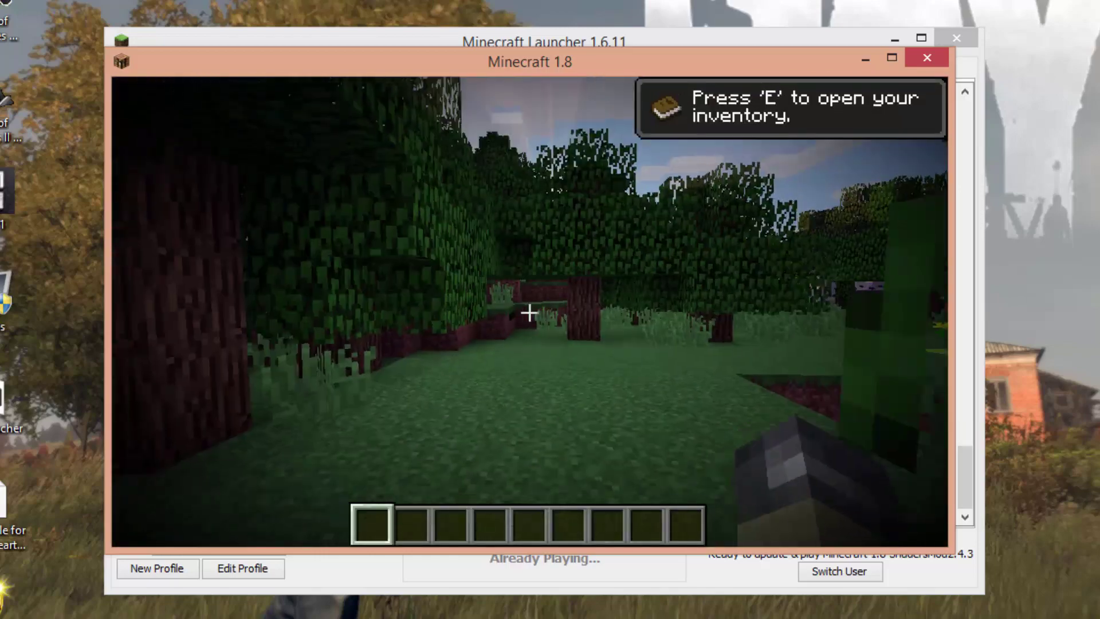
Step: Explore the world's forest and desert shoreline to examine the shader's lighting, shadows, clouds and water reflections
{"action": "key", "text": "w"}
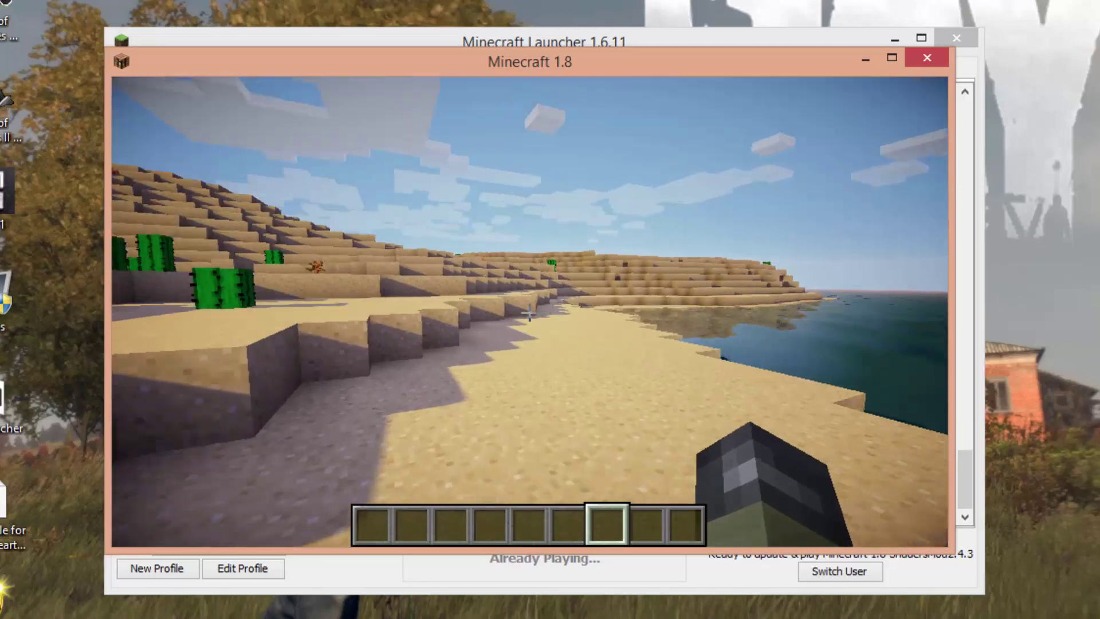
{"action": "key", "text": "1"}
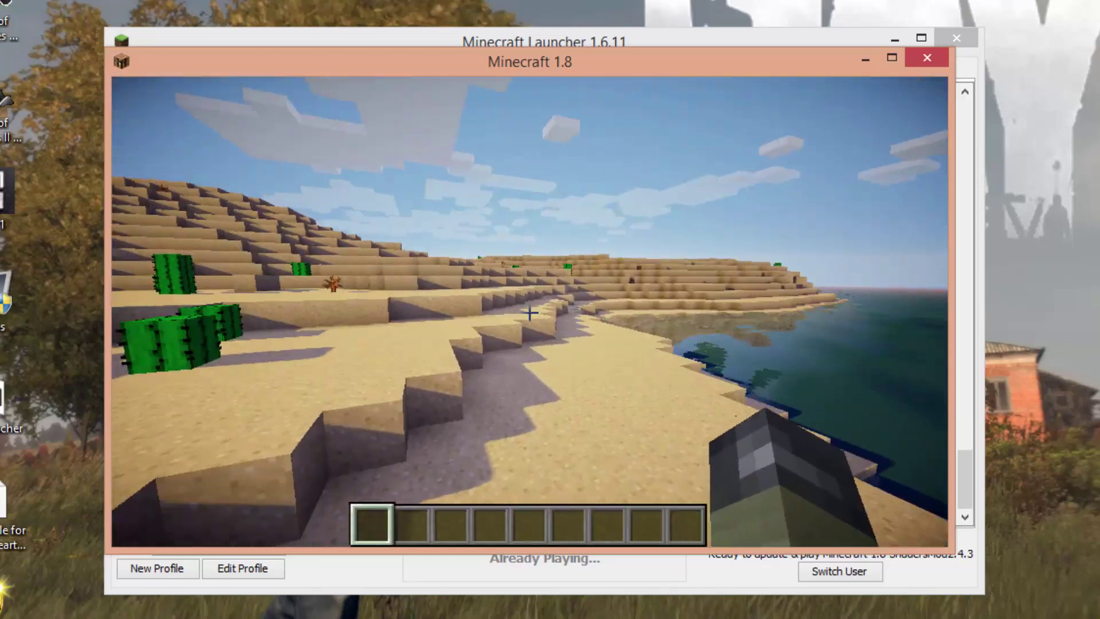
{"action": "key", "text": "5"}
{"action": "key", "text": "w"}
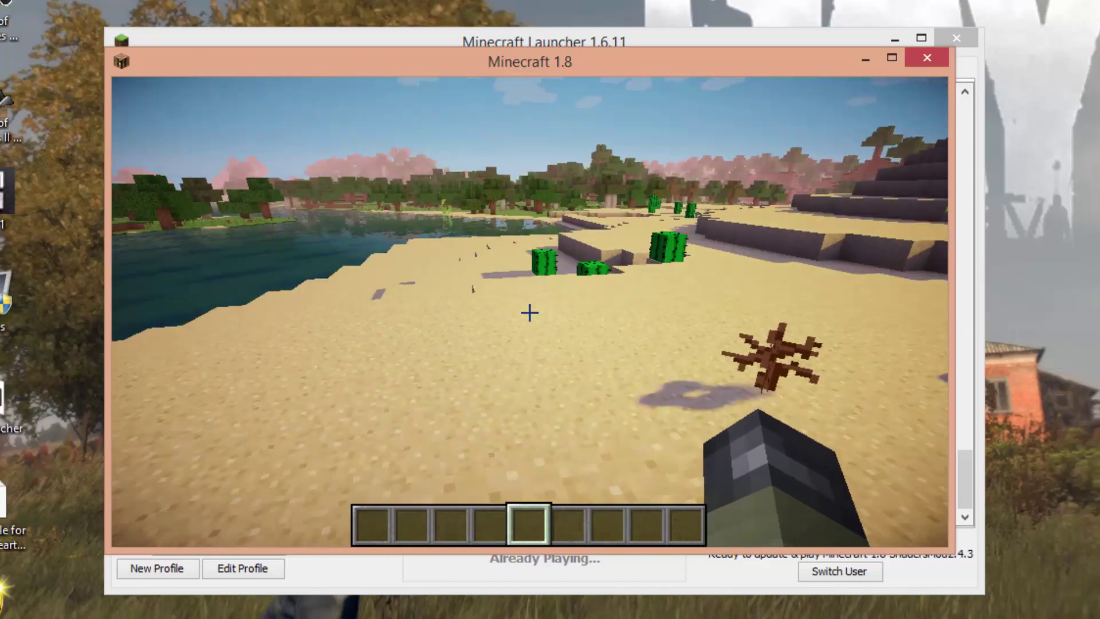
{"action": "key", "text": "w"}
{"action": "key", "text": "3"}
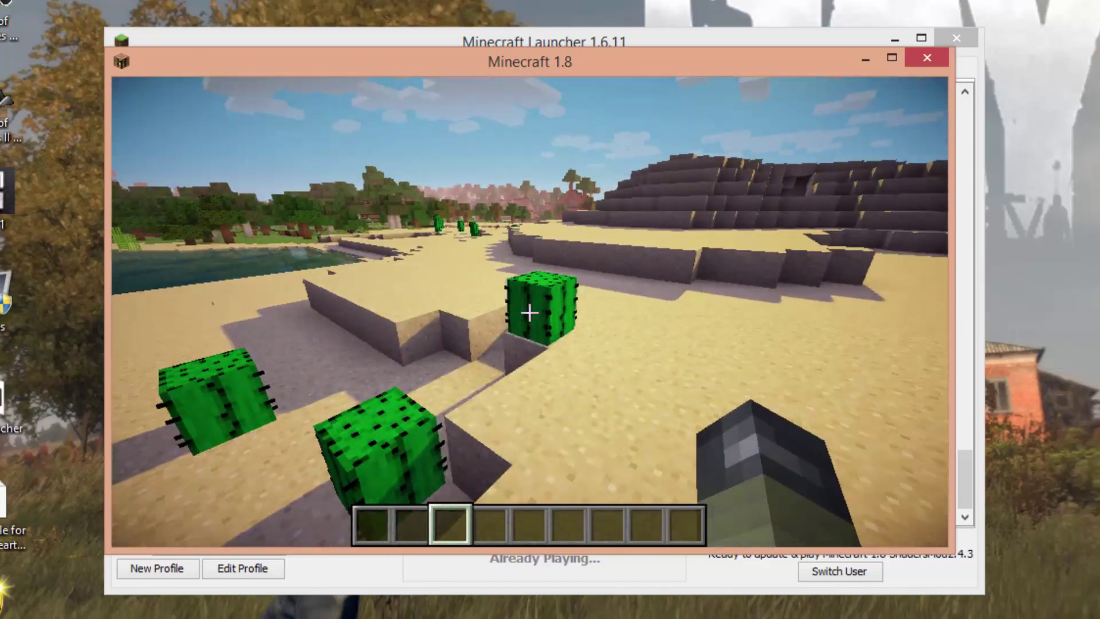
{"action": "key", "text": "9"}
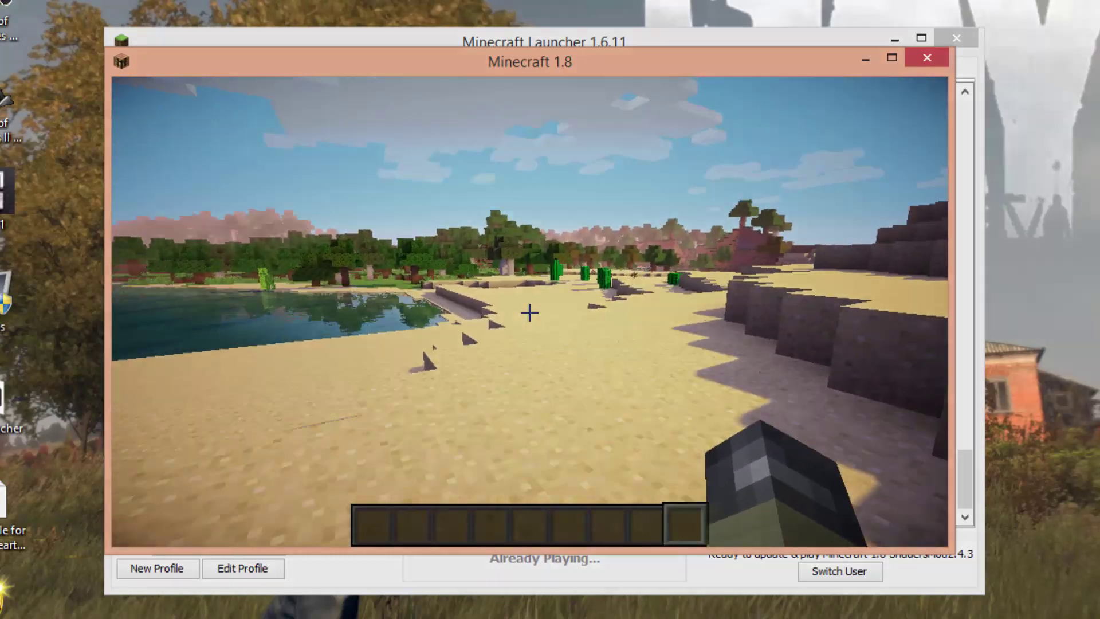